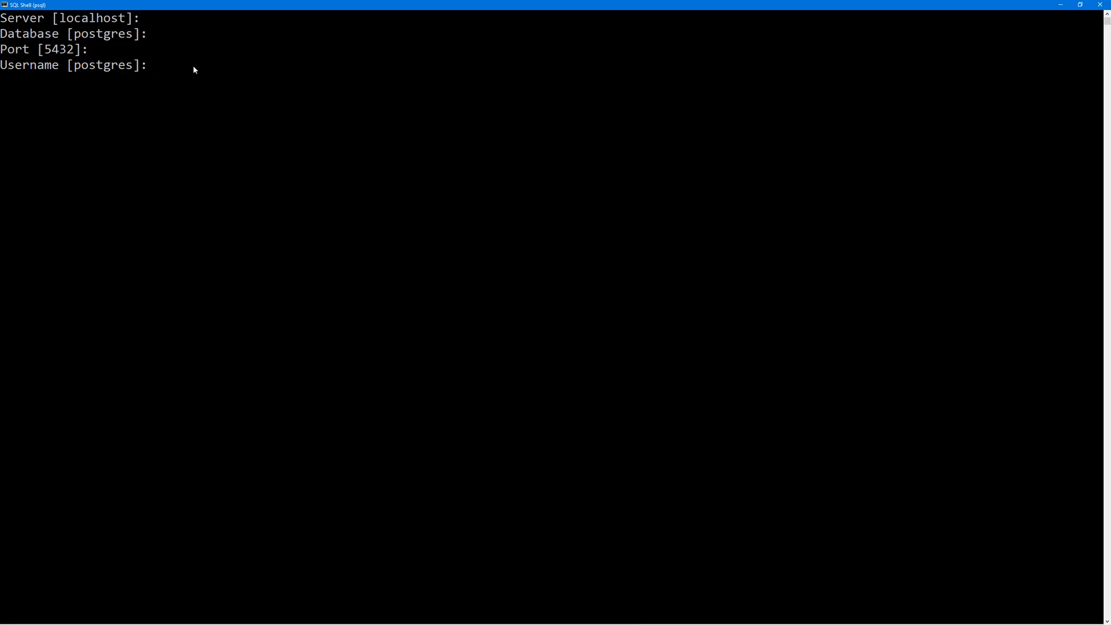
Log in to psql as postgres with the default username and the password, then refocus the shell
key("Return")
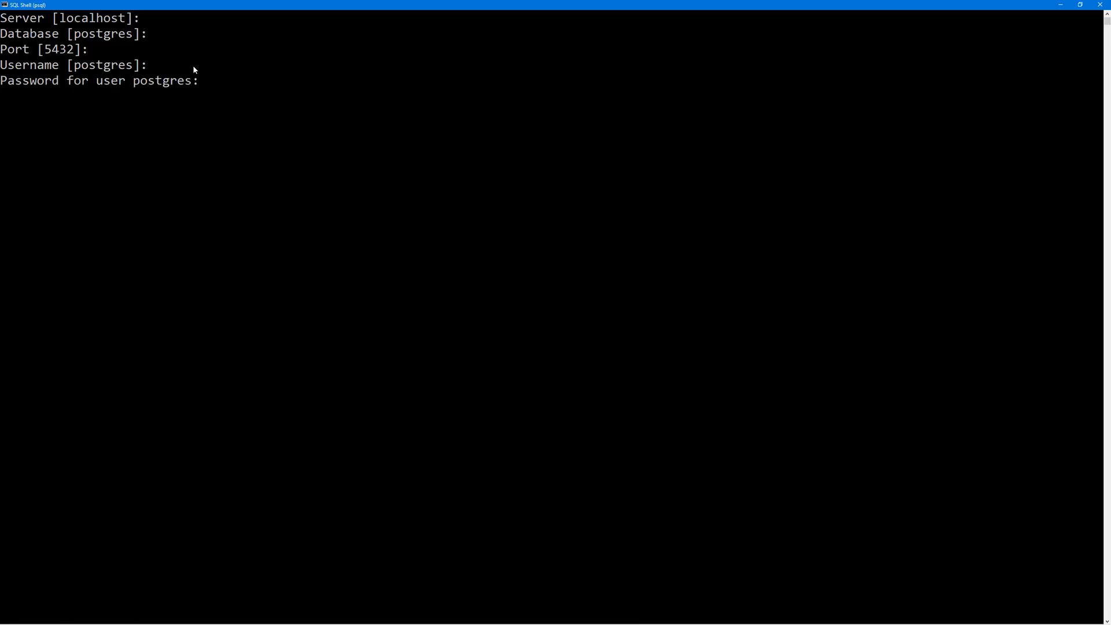
key("Return")
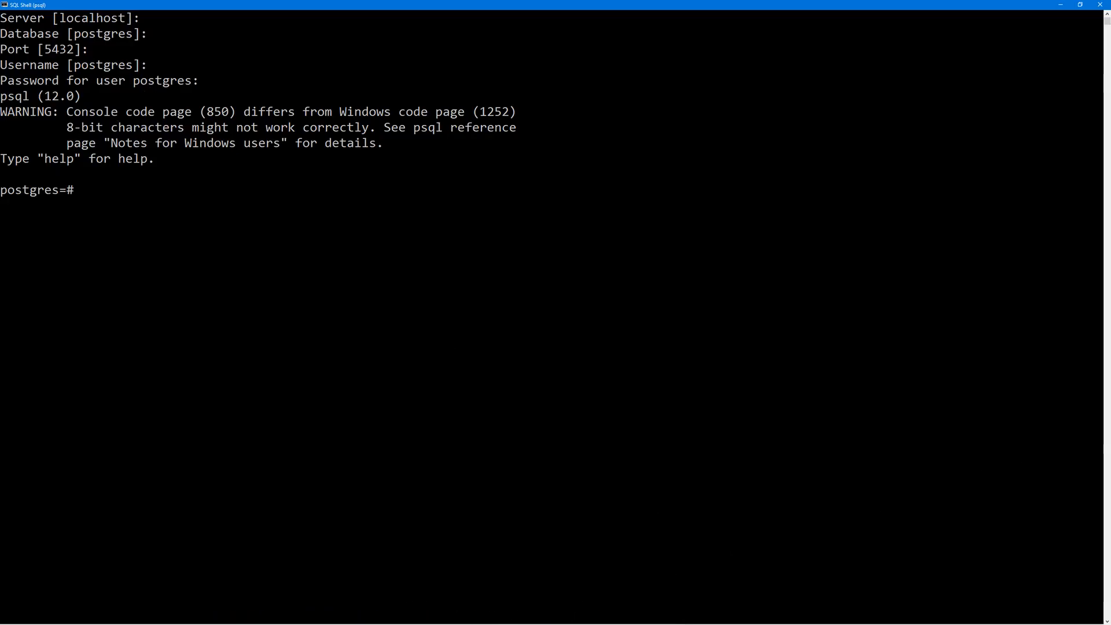
key("alt+Tab")
left_click_drag(596, 9, 1110, 87)
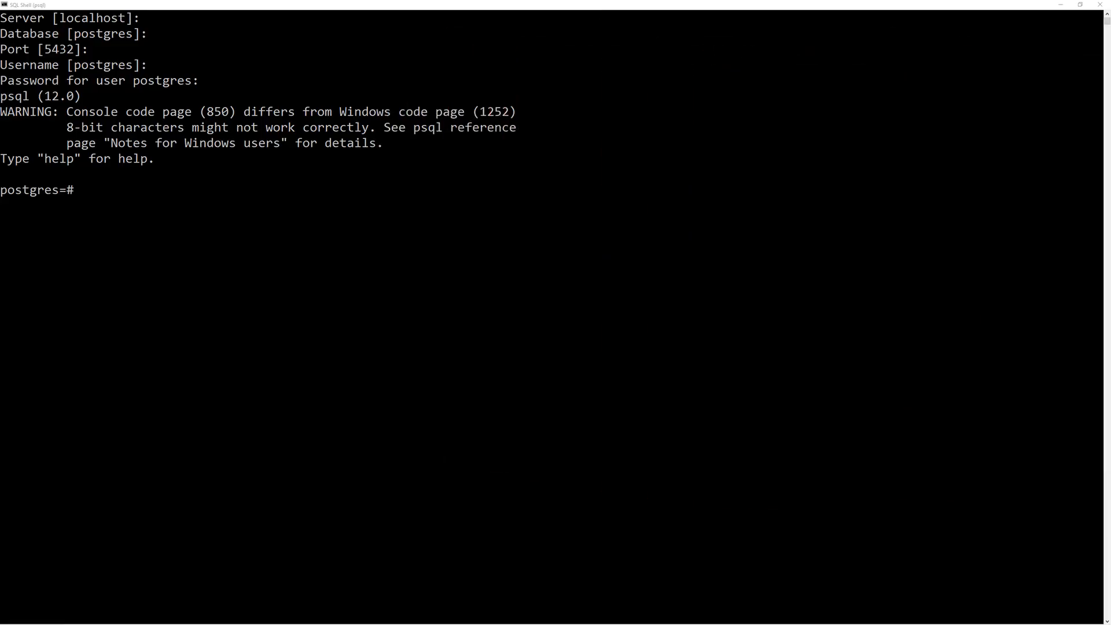
left_click(100, 202)
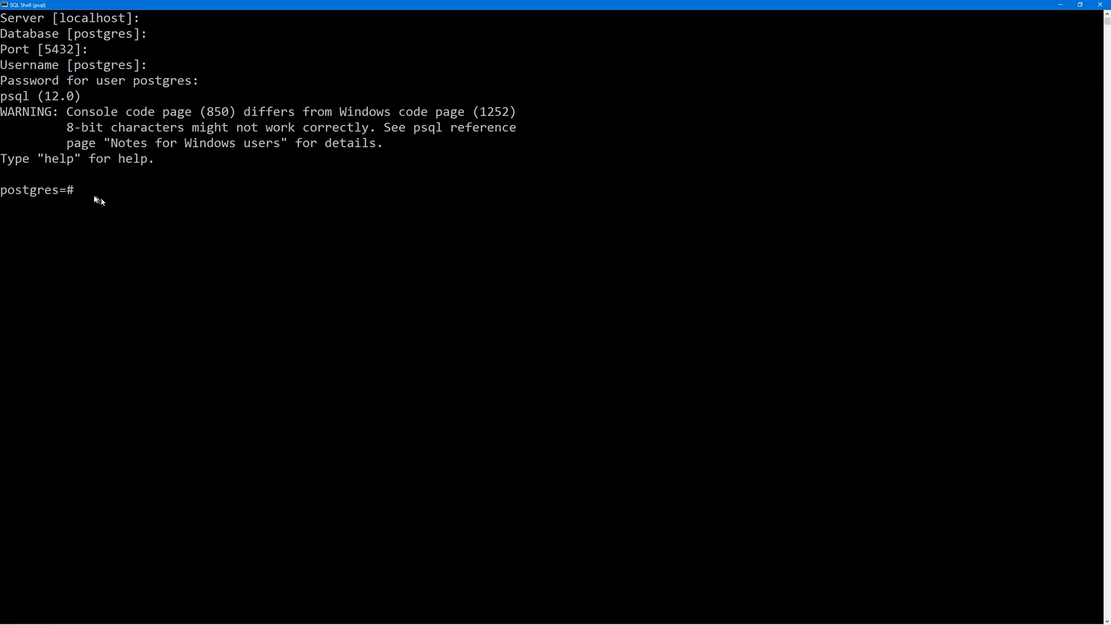
Leave text-selection mode in the SQL Shell window so typing works again
left_click(82, 197)
left_click(113, 196)
left_click(79, 195)
key("Escape")
Run \l to list postgres, template0, template1 and test, then begin CREATE DATABASE da
type("CRE")
key("BackSpace")
key("BackSpace")
key("BackSpace")
type("\\L")
key("BackSpace")
type("l")
key("Return")
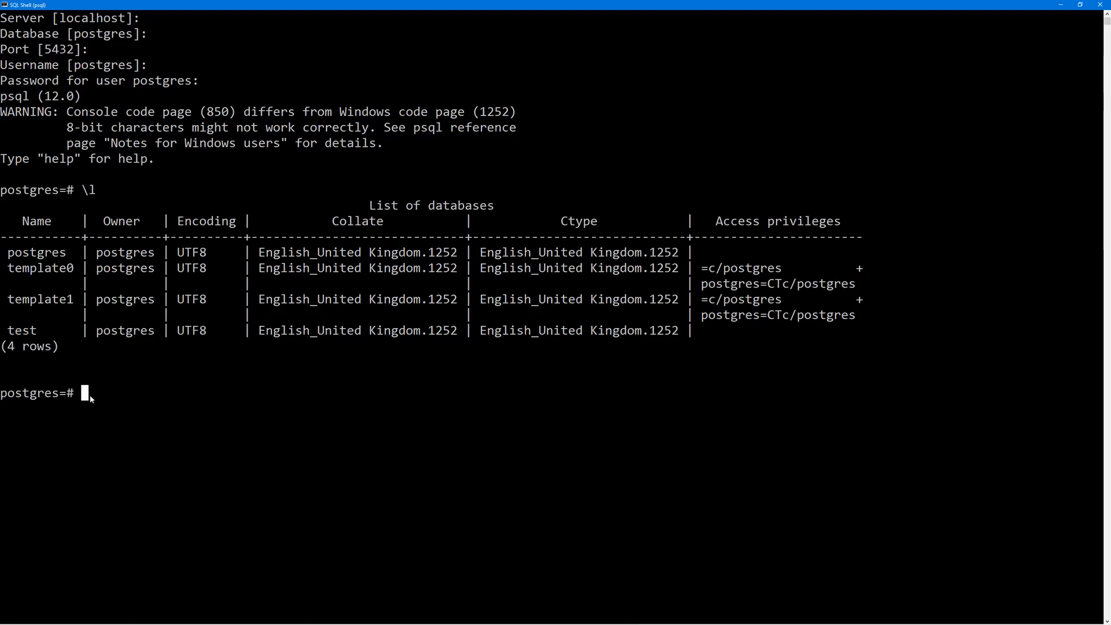
type("CREATE DATABASE")
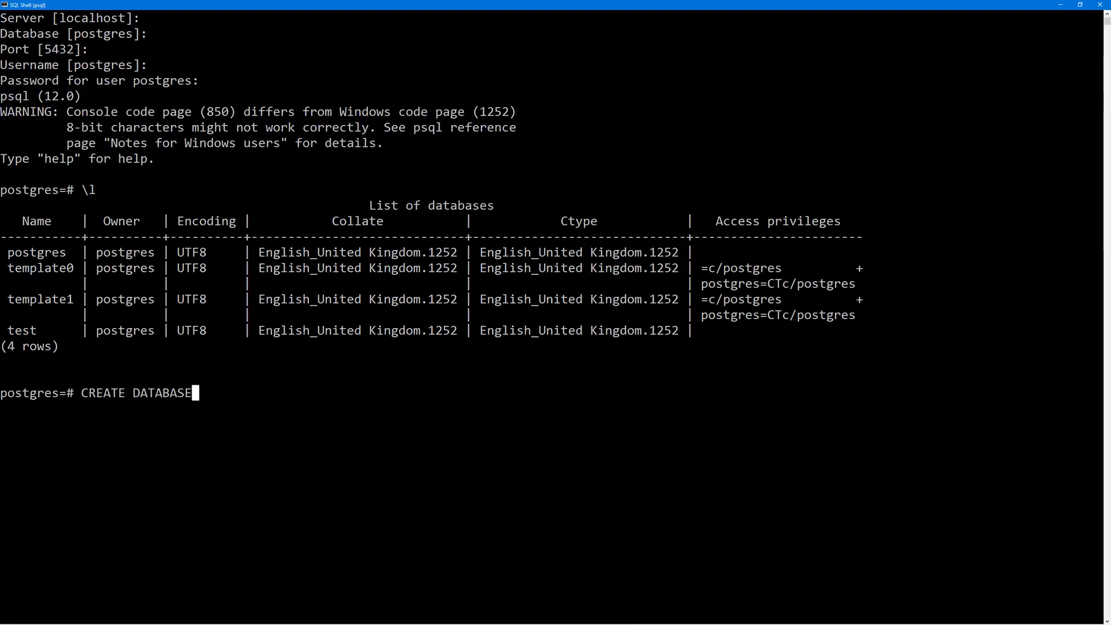
type(" da")
Run CREATE DATABASE dap; to create the dap database
key("BackSpace")
type("dap;")
key("Return")
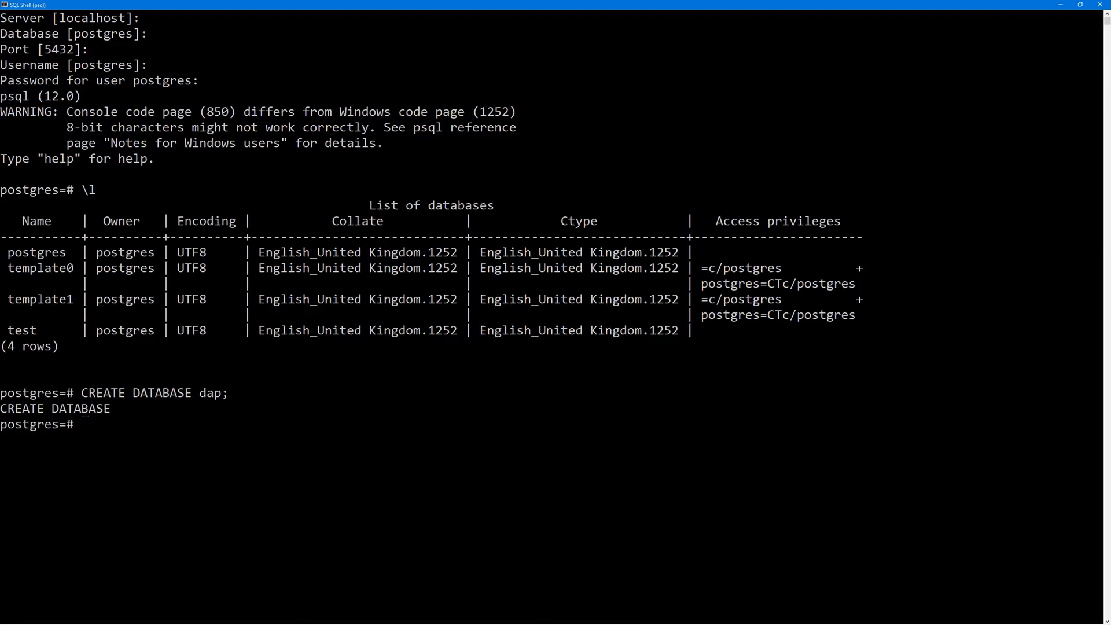
type("\\l")
Re-list databases to confirm dap exists, then quit psql with \q and close the console
key("Return")
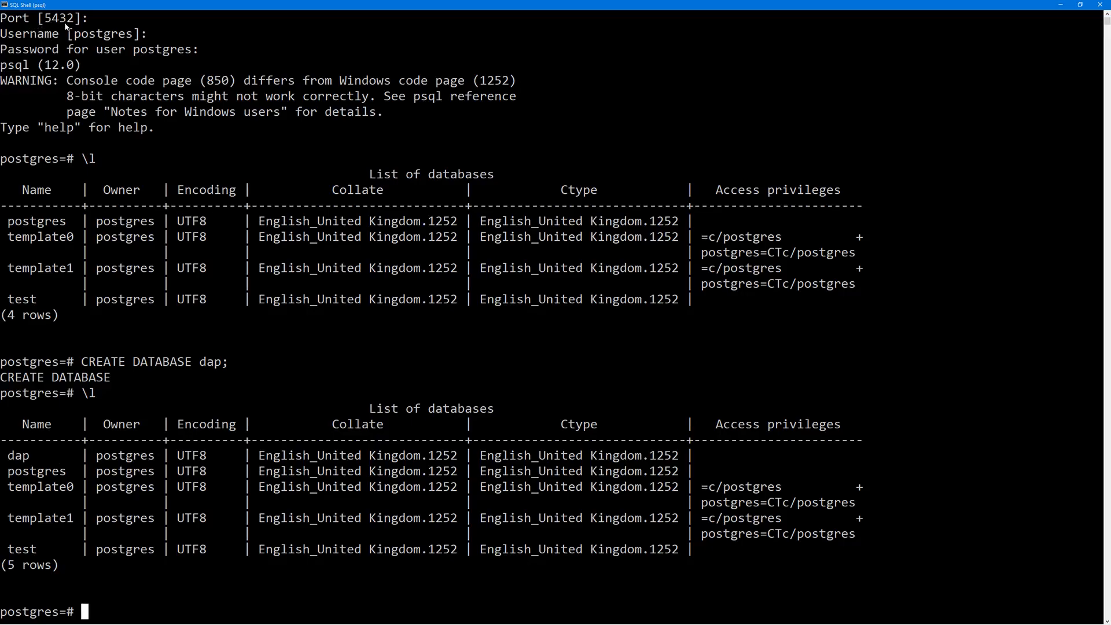
type("\\q")
key("Return")
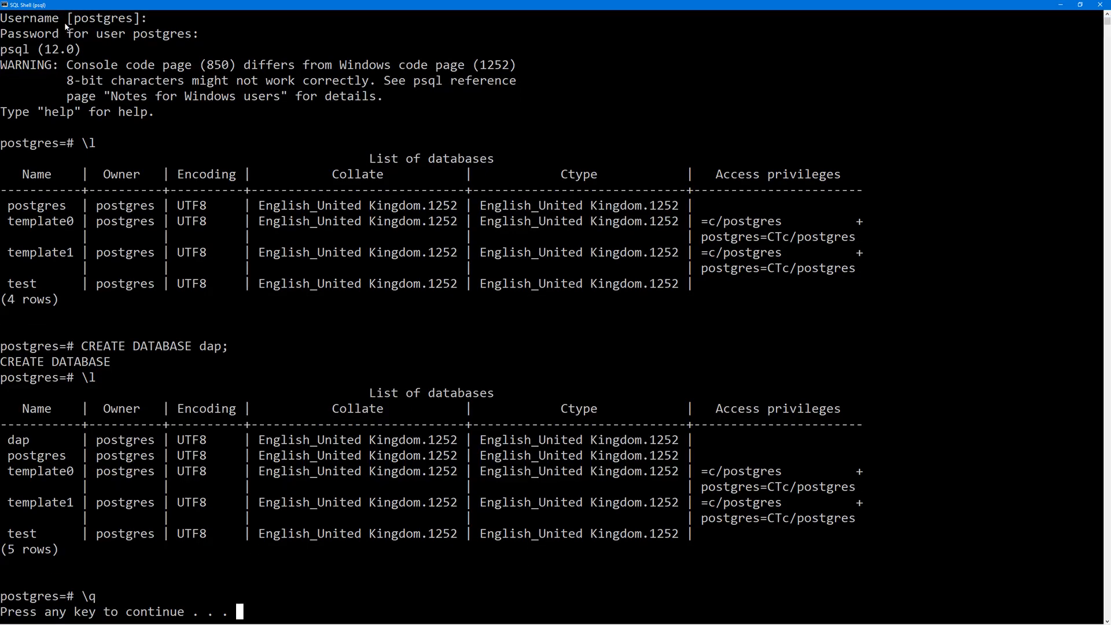
key("Return")
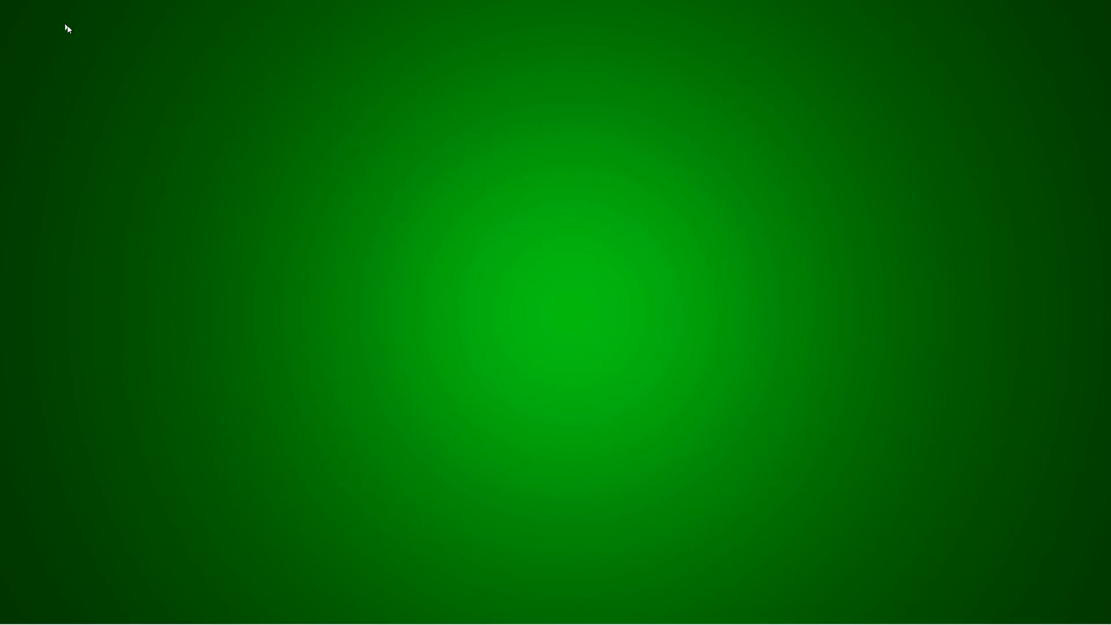
Search the Start menu for 'pga' so pgAdmin 4 shows as best match
mouse_move(50, 622)
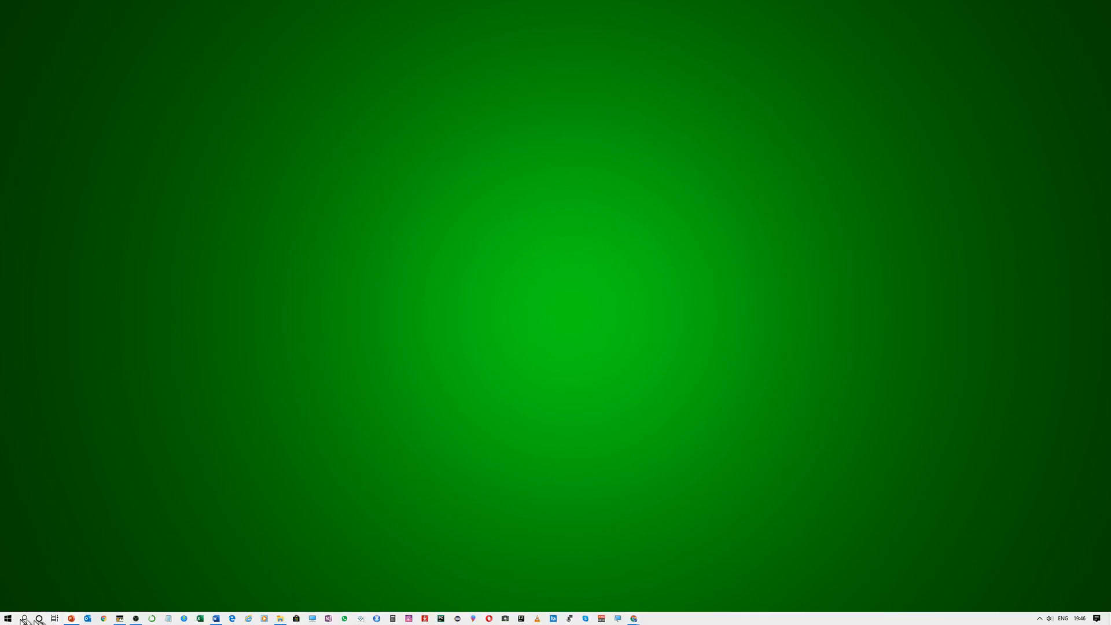
left_click(12, 622)
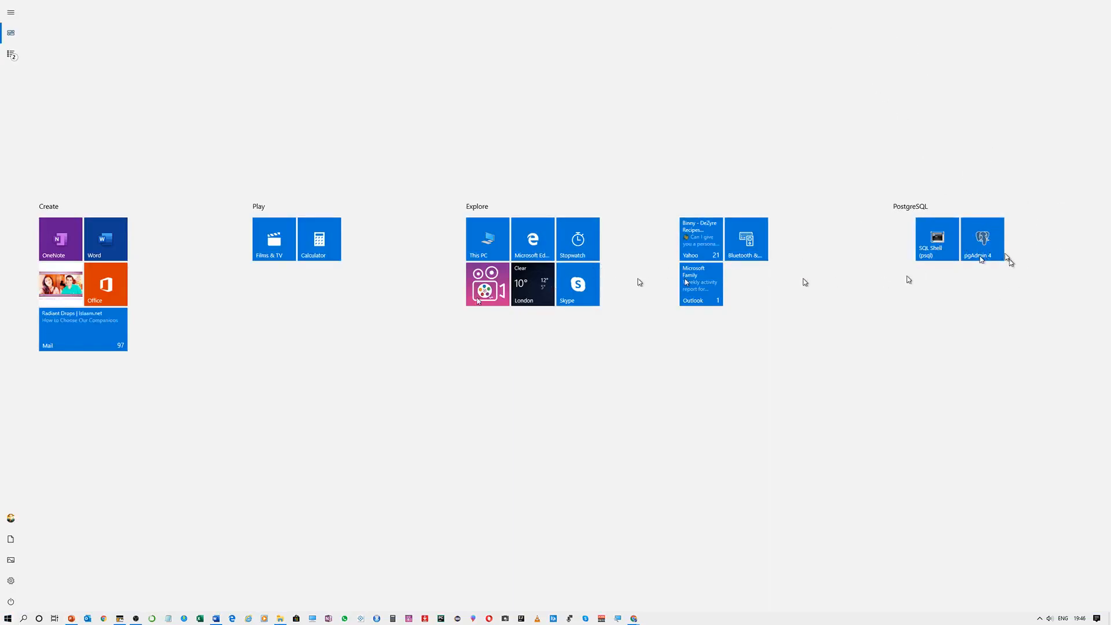
left_click(26, 619)
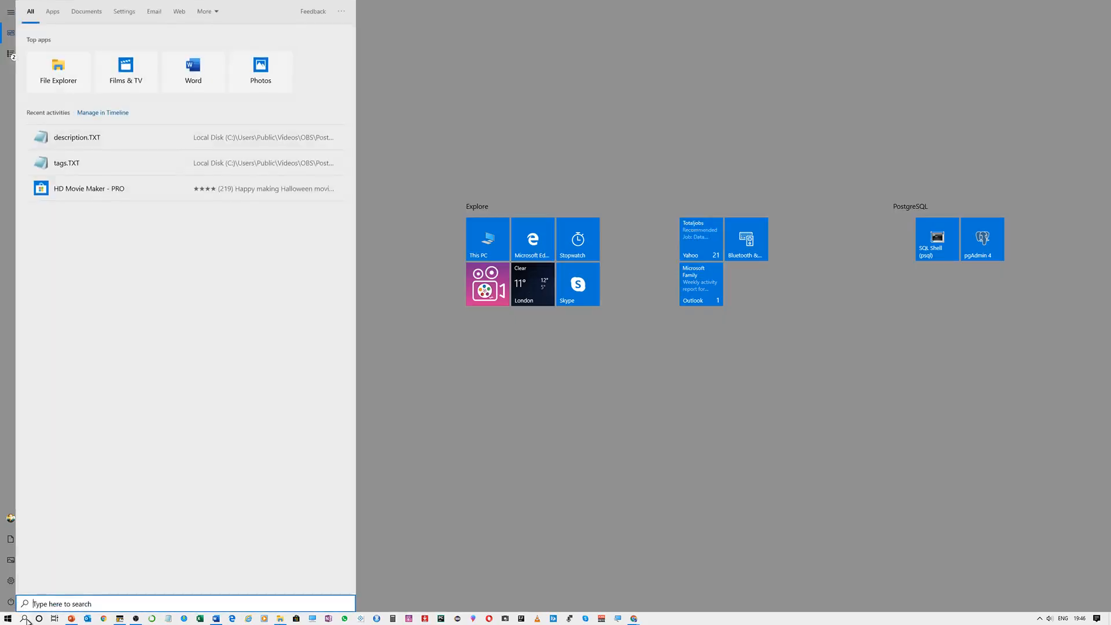
left_click(431, 509)
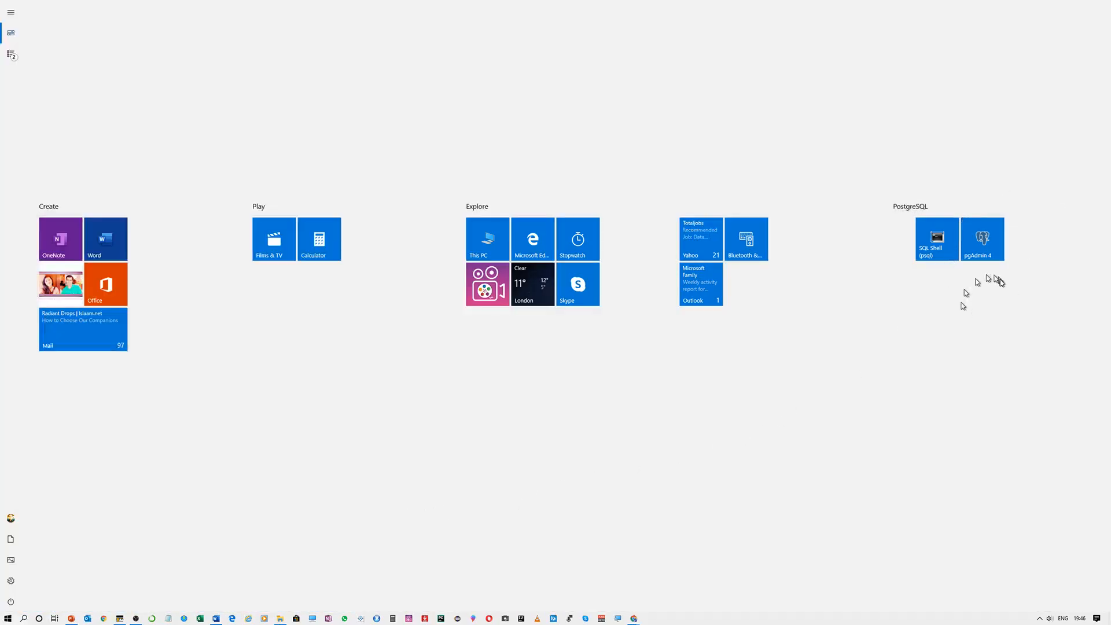
left_click(24, 618)
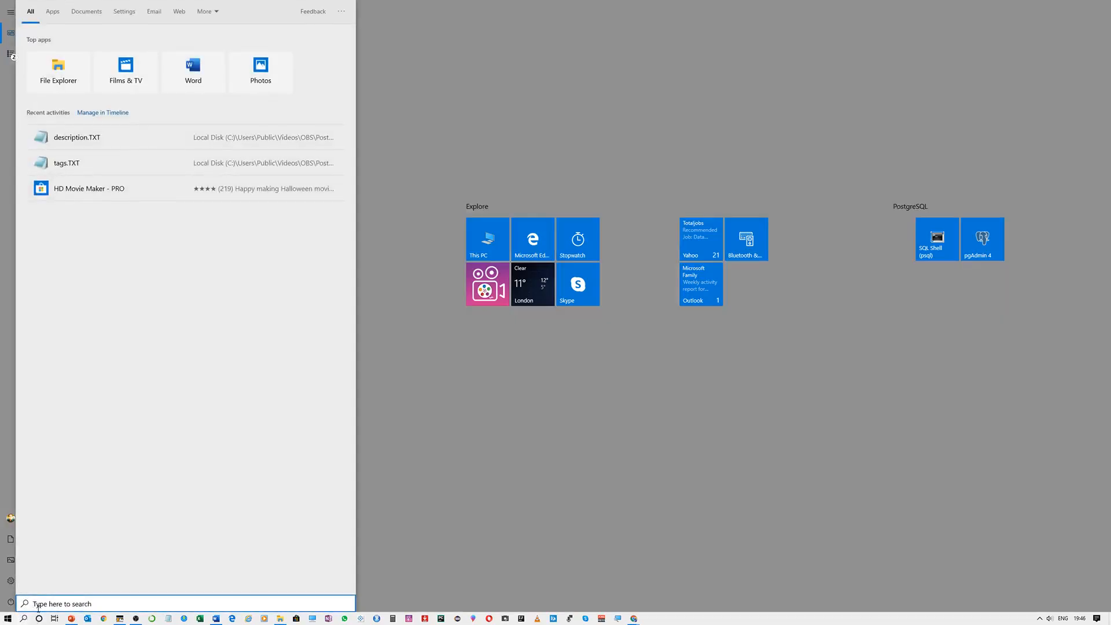
type("pga")
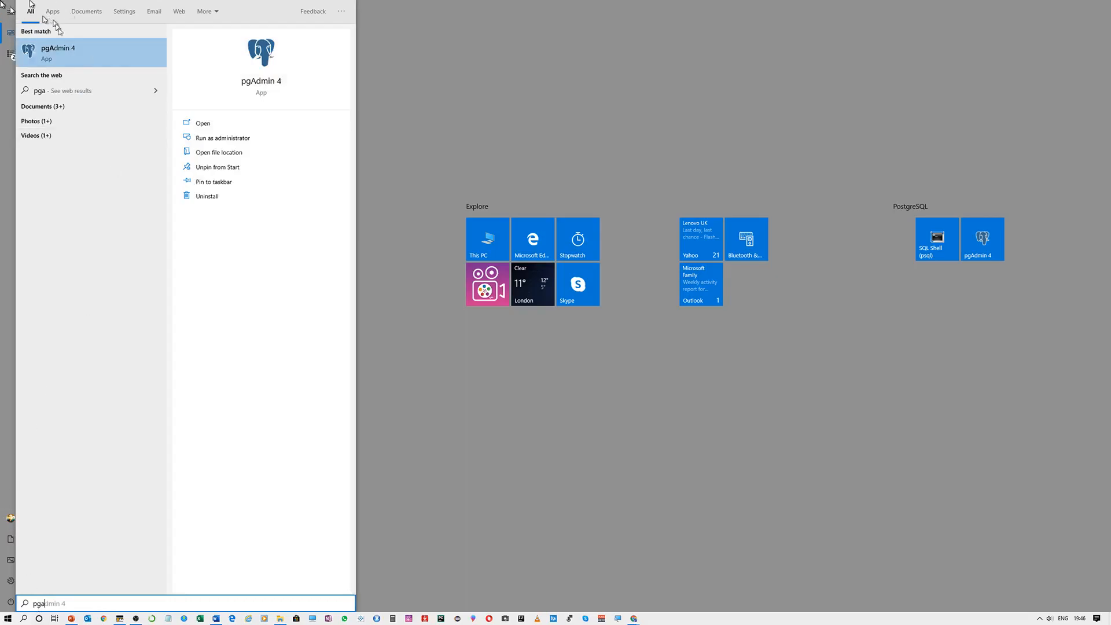
Launch pgAdmin 4 and turn off the dark colour-scheme extension to reveal the Dashboard
left_click(81, 52)
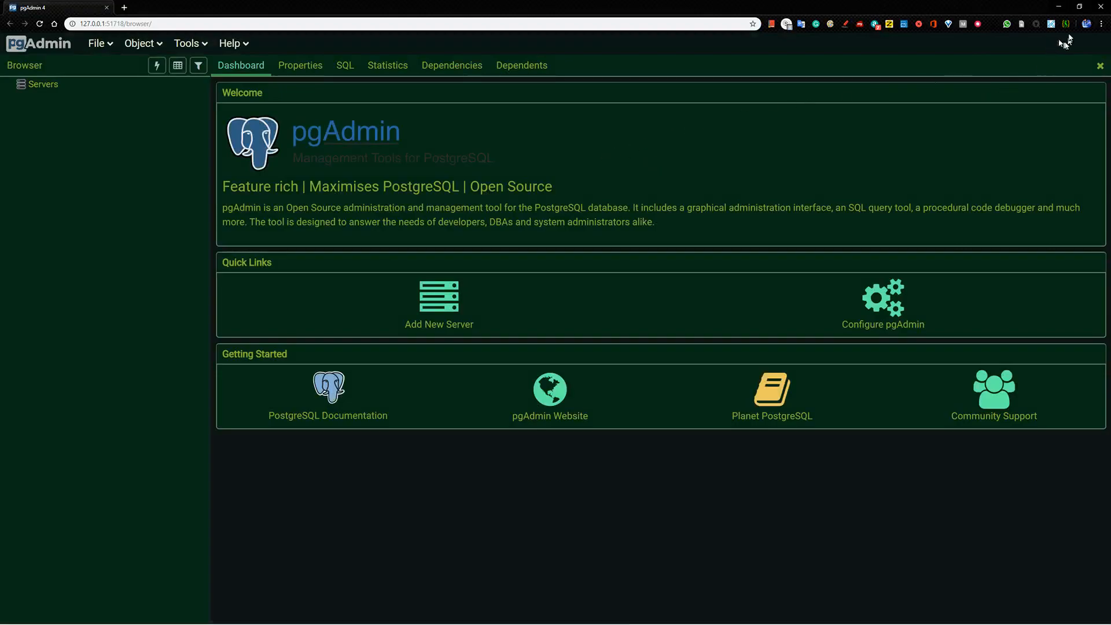
left_click(1068, 29)
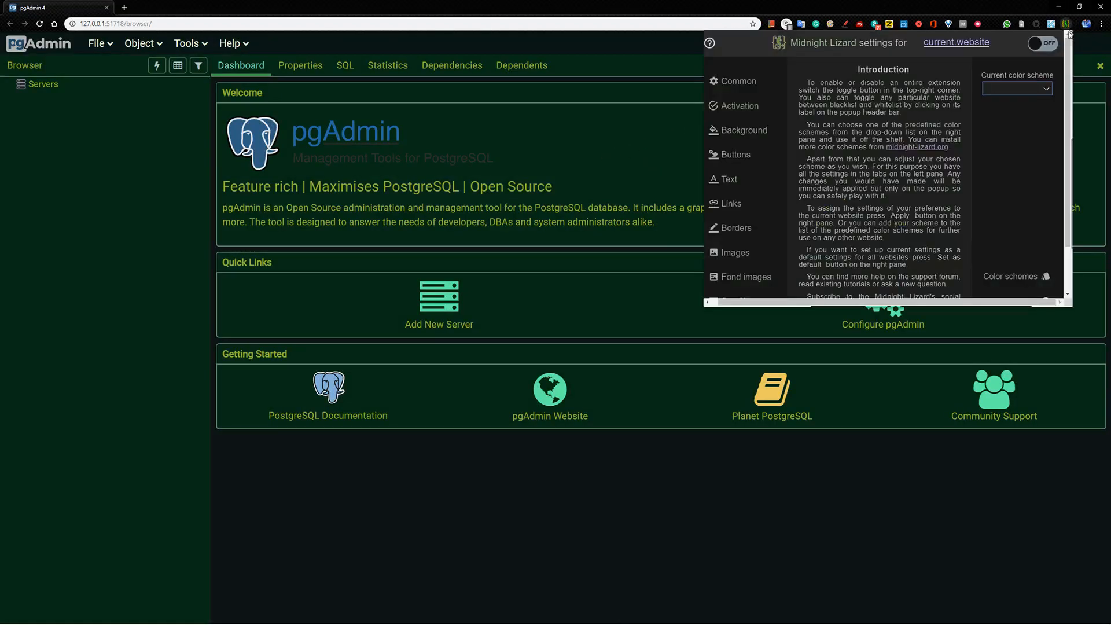
left_click(1045, 43)
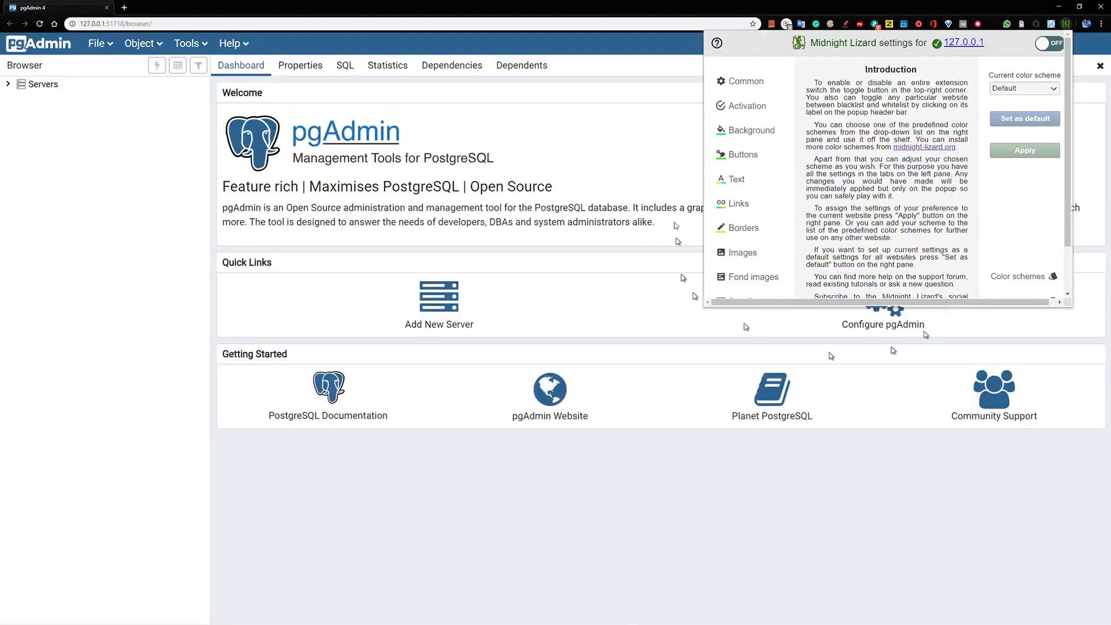
left_click(627, 113)
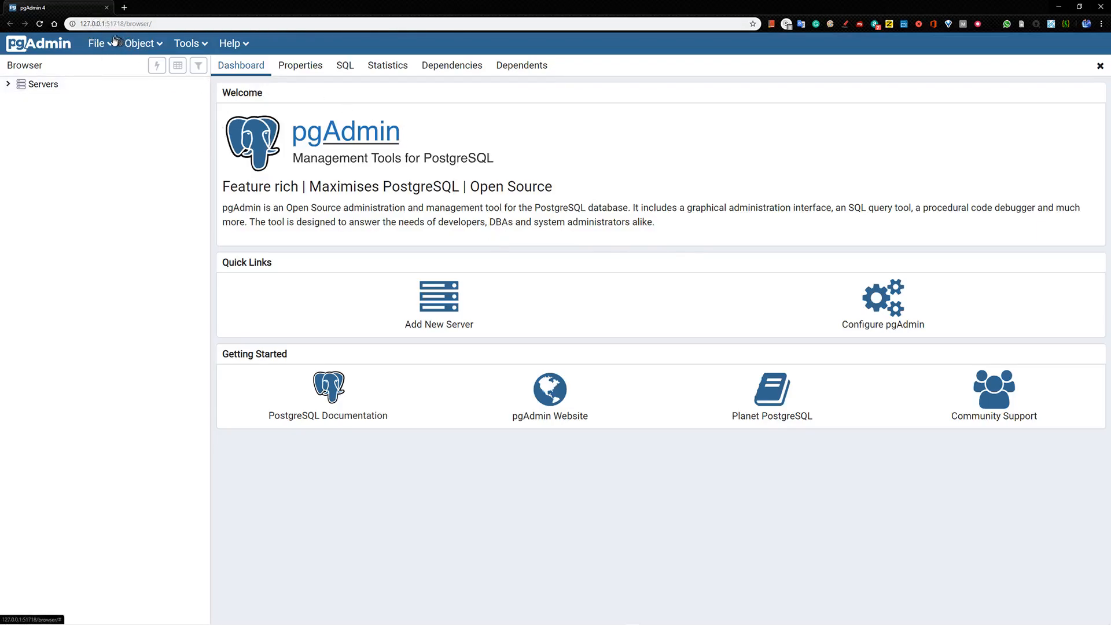
Expand Servers to PostgreSQL 12, showing databases dap, postgres and test
left_click(8, 85)
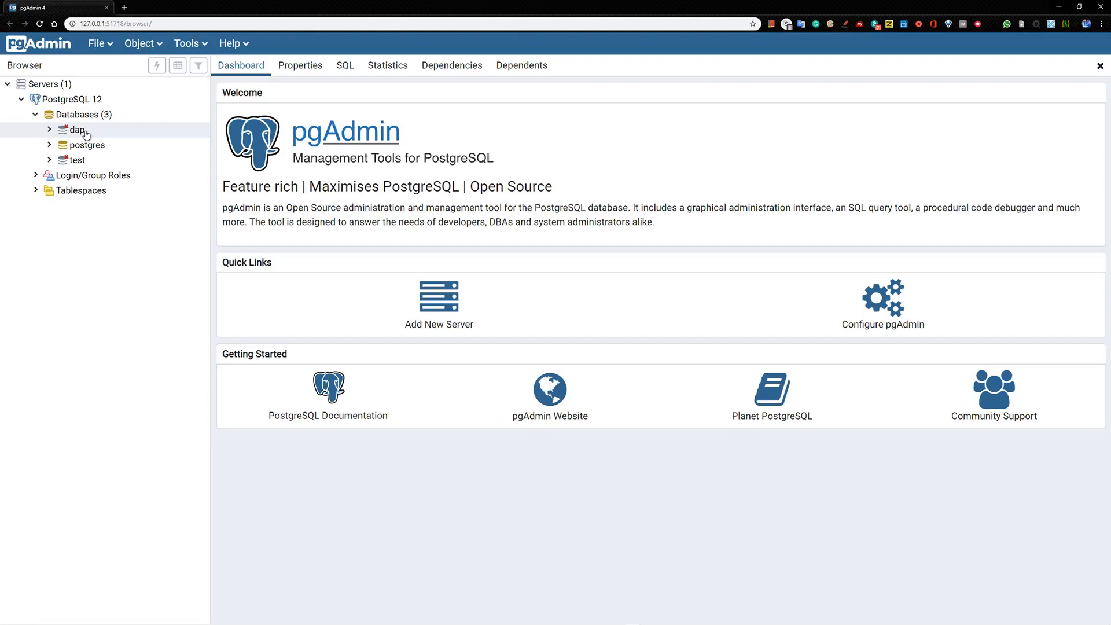
Connect to dap and open Schemas > public > Tables to view its empty tables folder
left_click(50, 130)
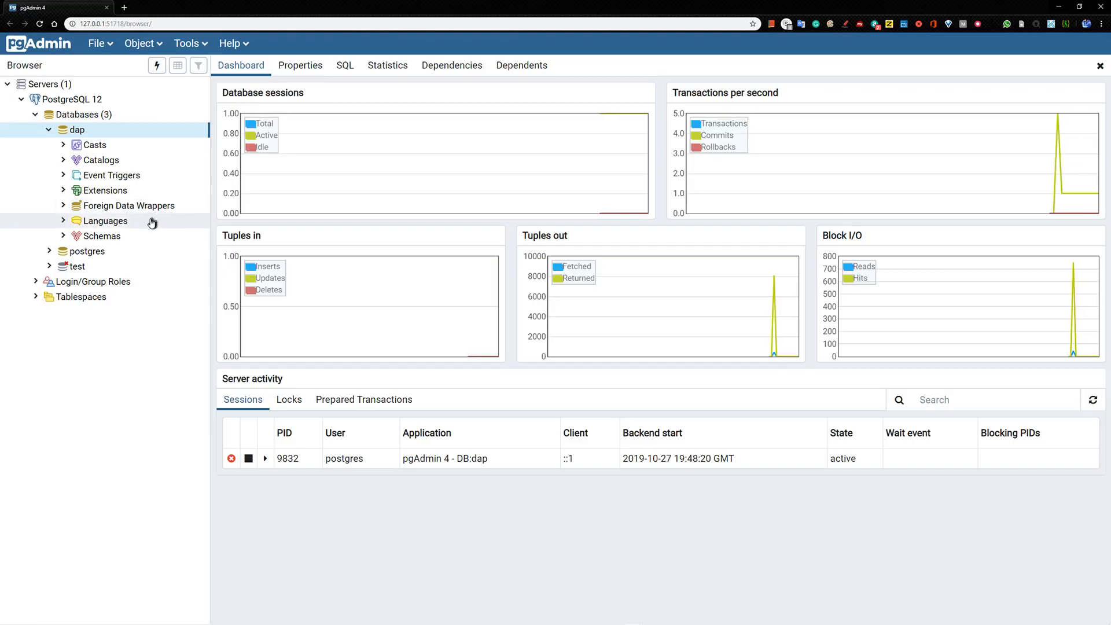
left_click(63, 237)
left_click(77, 251)
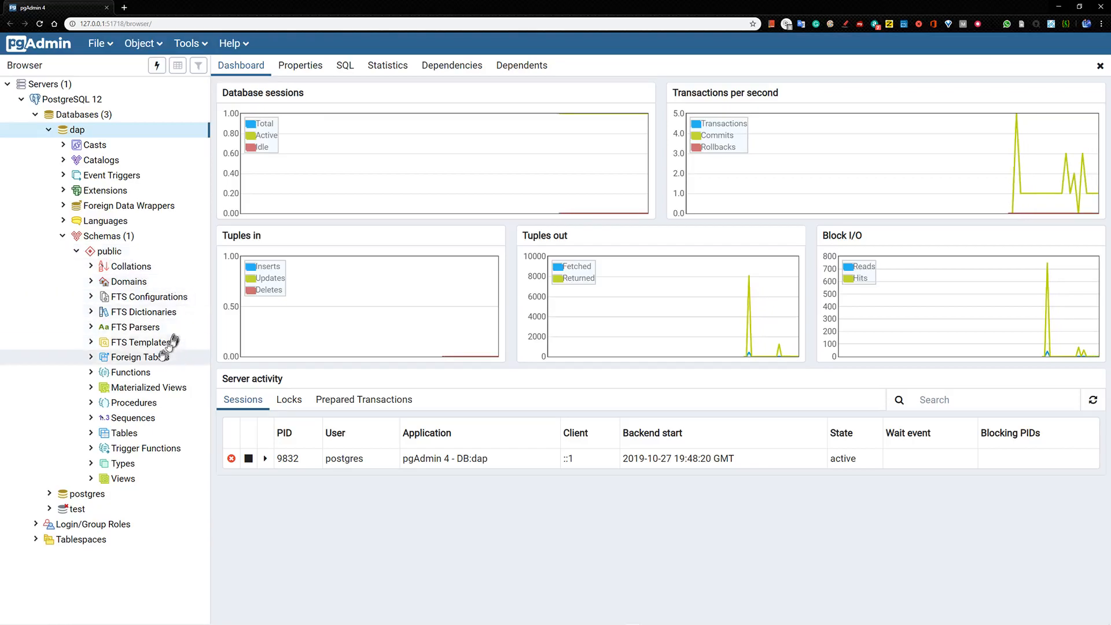
left_click(91, 433)
left_click(123, 438)
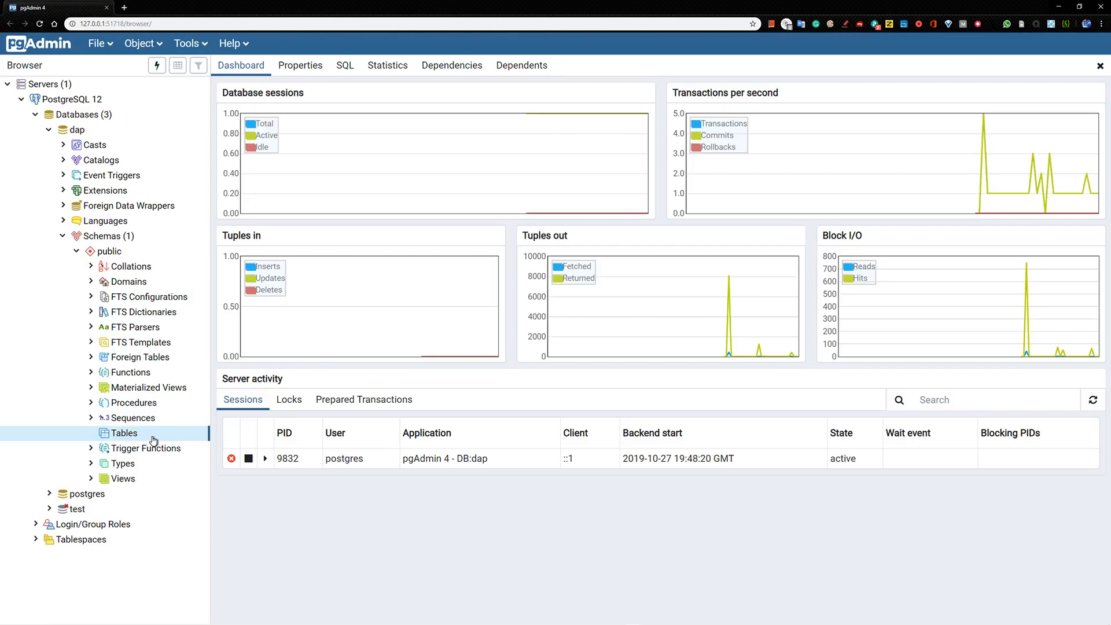
Collapse dap's public schema and its Schemas node
left_click(63, 236)
left_click(64, 236)
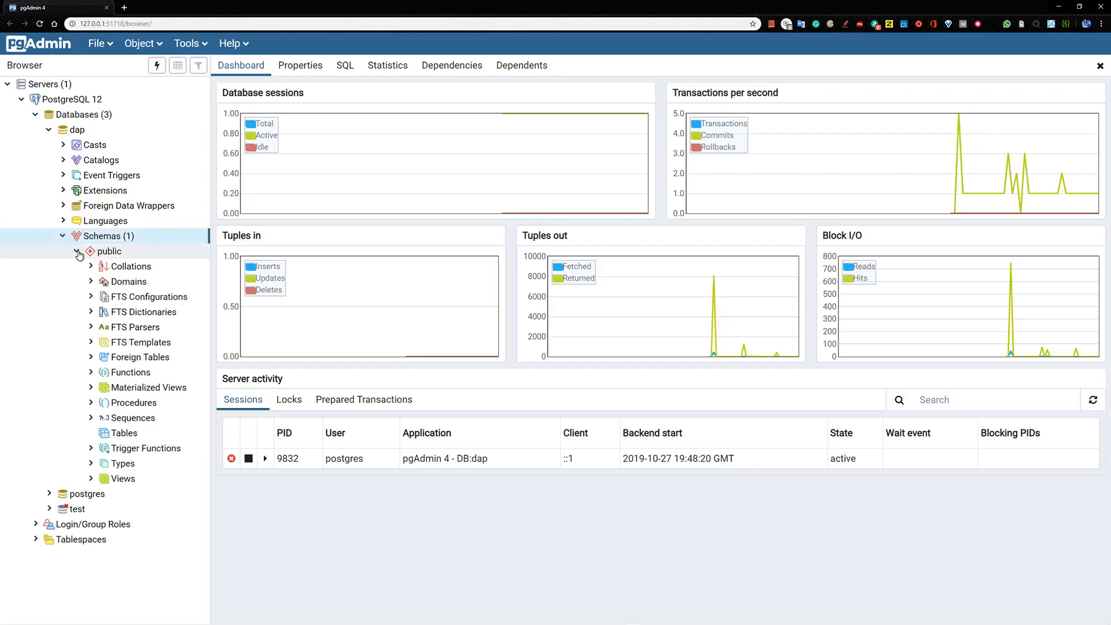
left_click(77, 253)
left_click(63, 236)
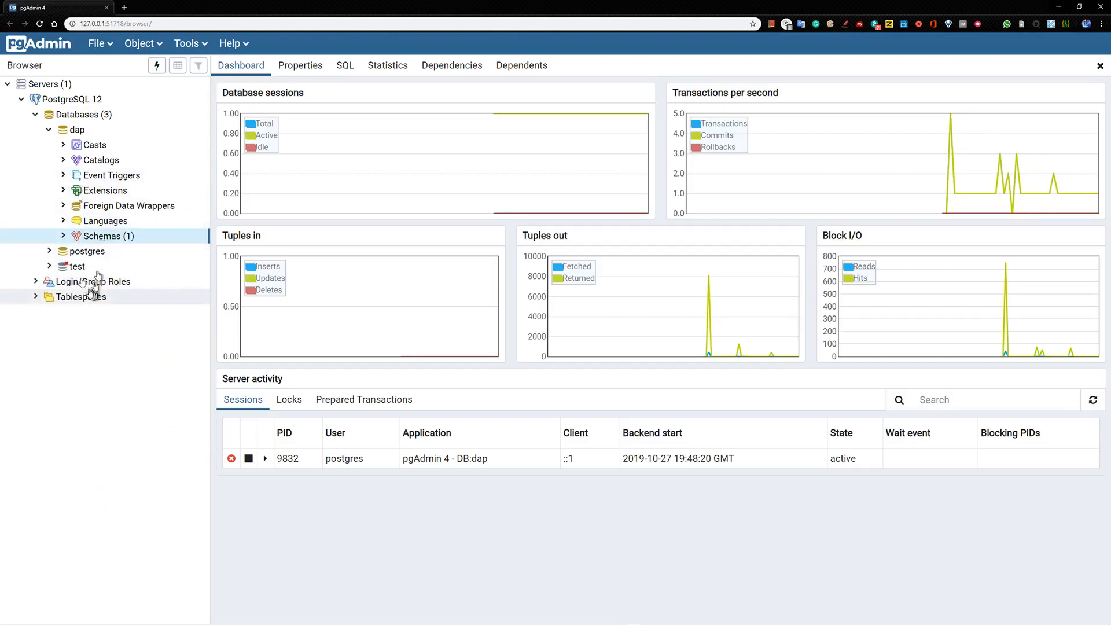
Expand postgres > Schemas > public and select its Tables folder
left_click(49, 252)
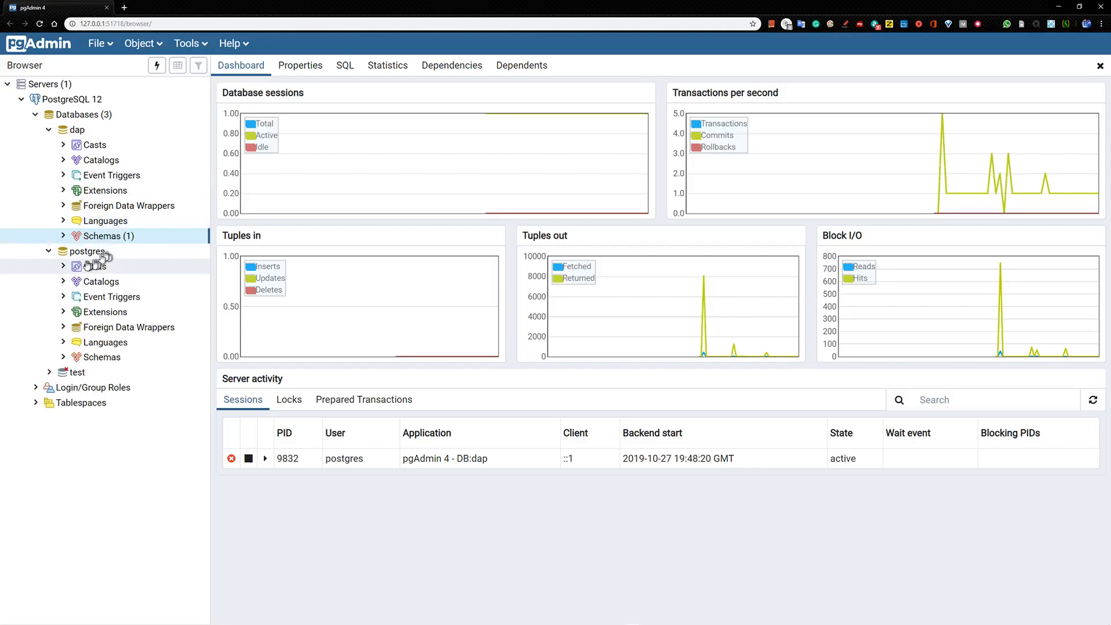
left_click(64, 357)
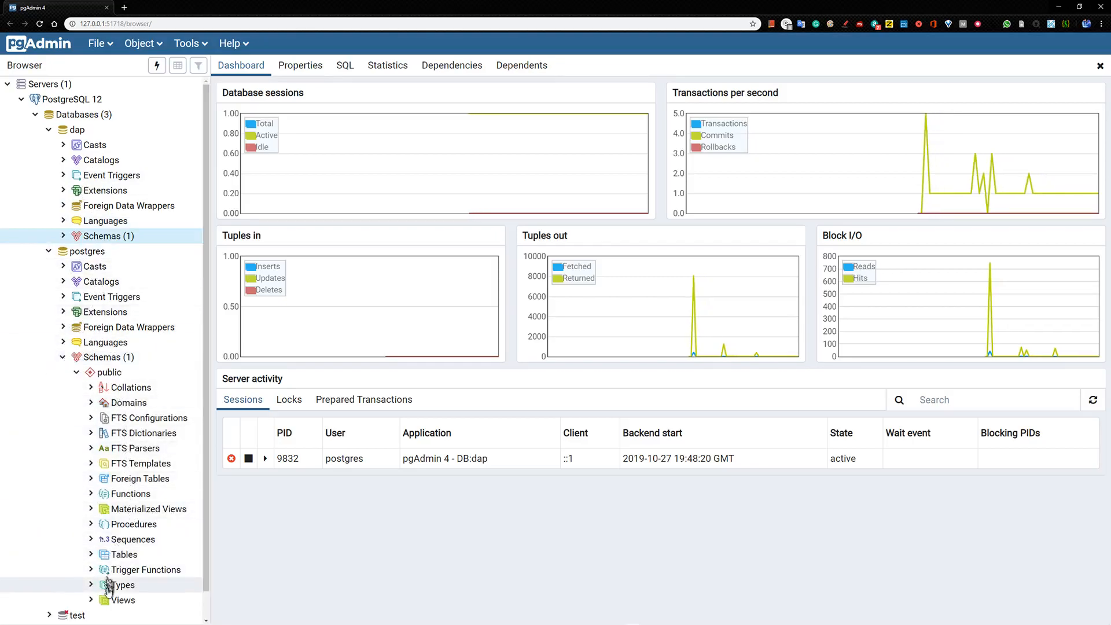
left_click(91, 555)
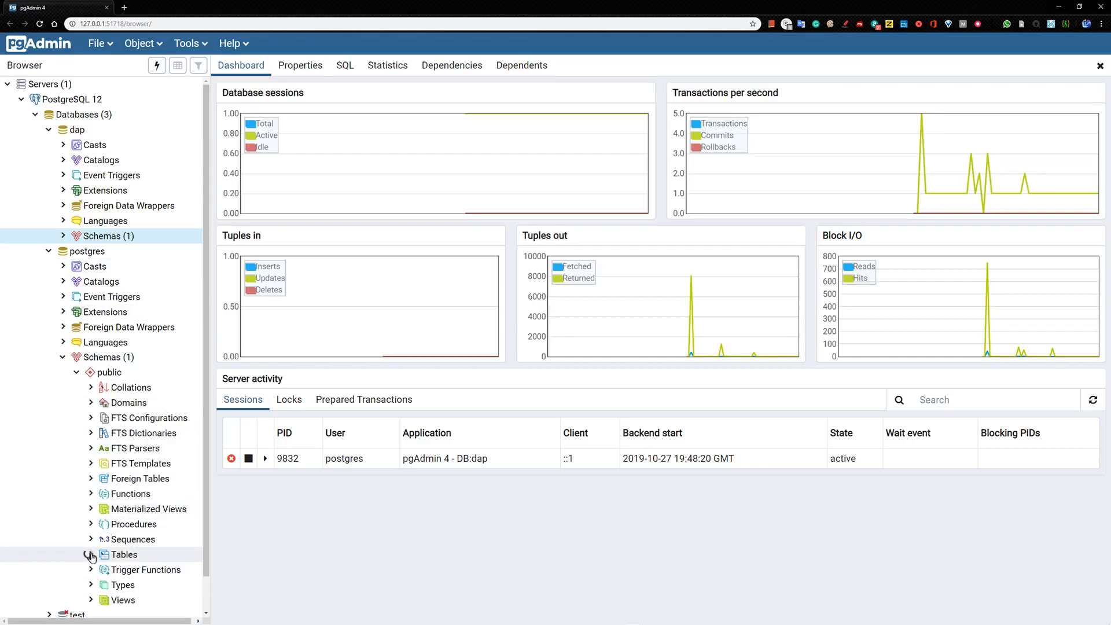
left_click(123, 554)
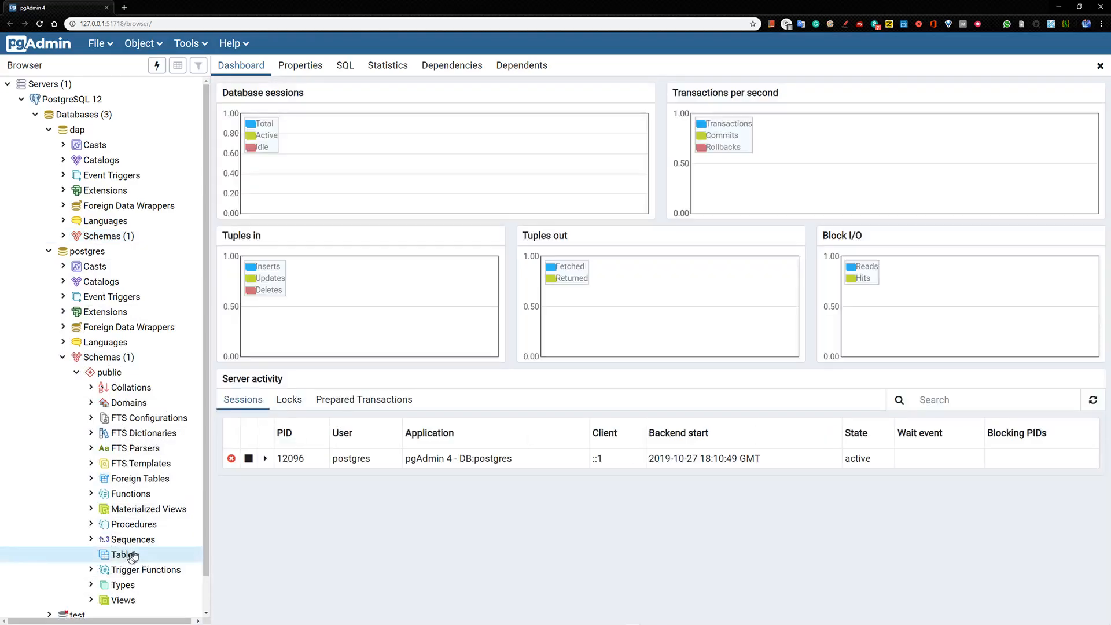
Collapse postgres's public schema and Schemas, then the postgres and dap databases
left_click(77, 372)
left_click(63, 357)
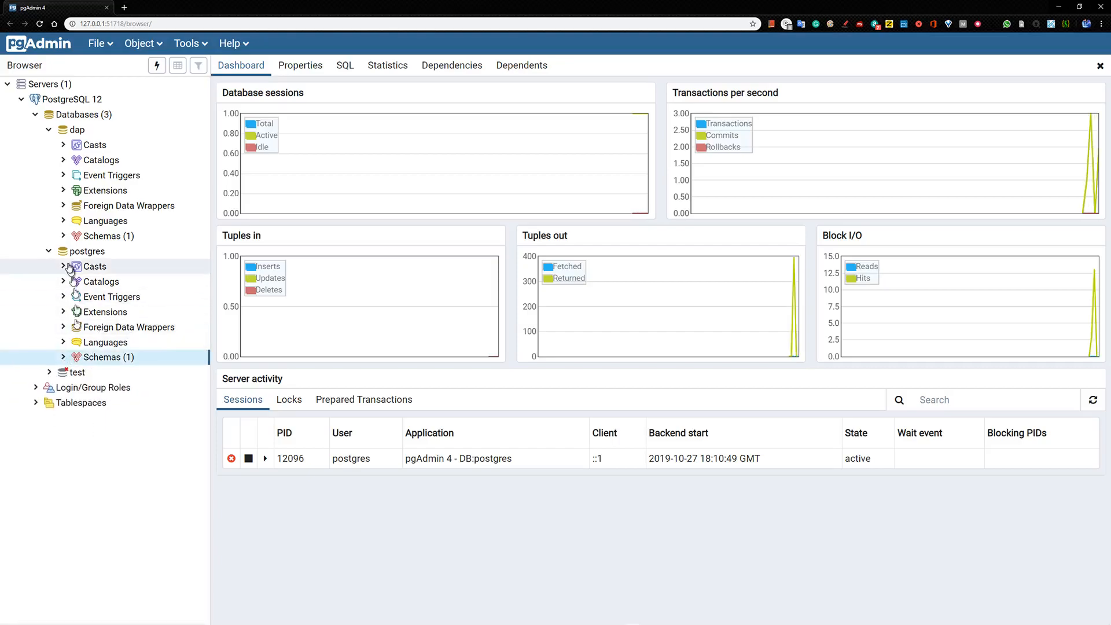
left_click(49, 250)
left_click(48, 129)
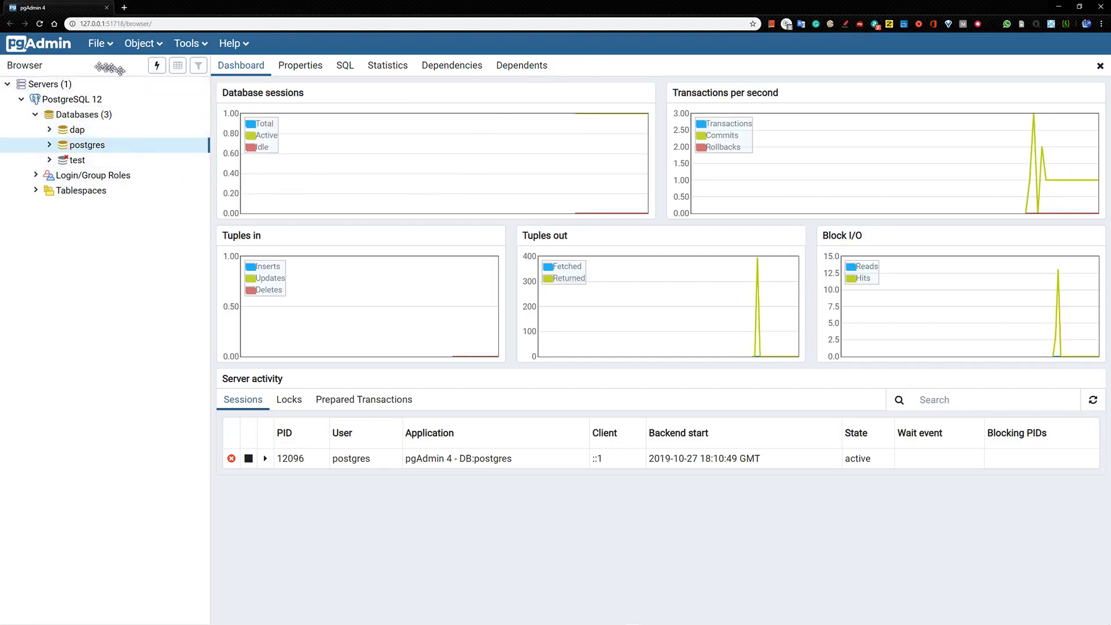
Open the Create - Database dialog via Create > Database... on the Databases node
left_click(93, 115)
right_click(98, 118)
mouse_move(123, 132)
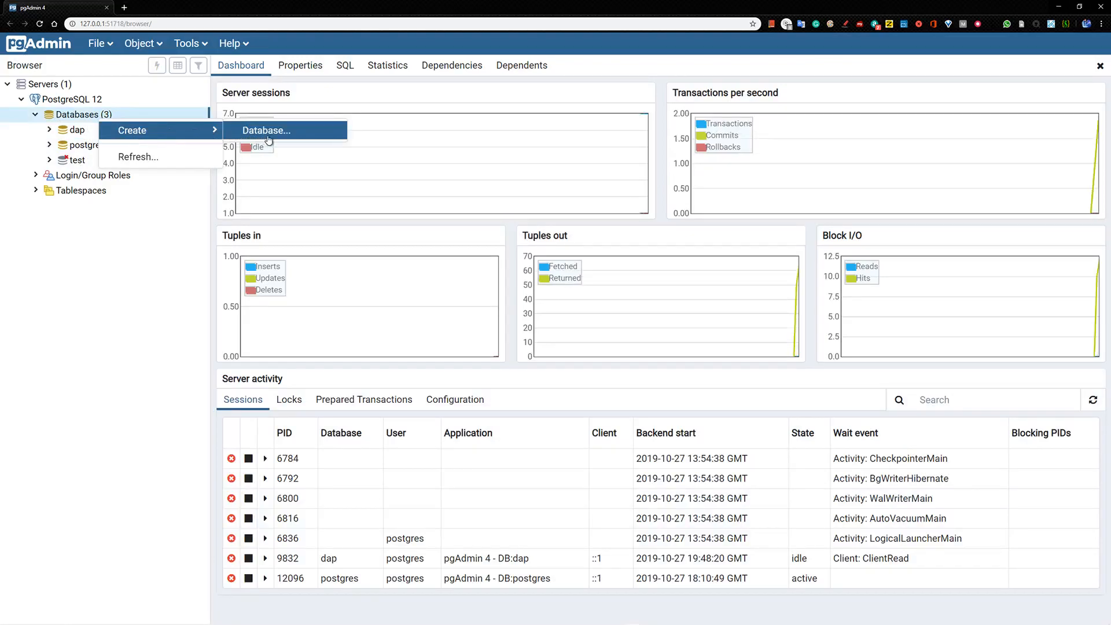
left_click(91, 300)
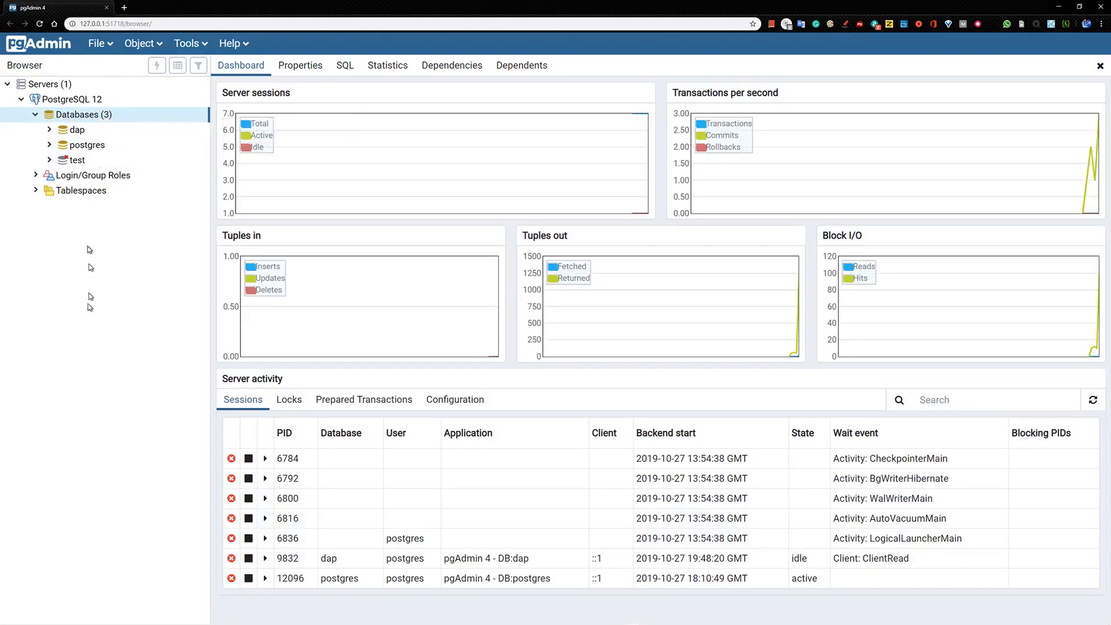
right_click(66, 118)
mouse_move(87, 132)
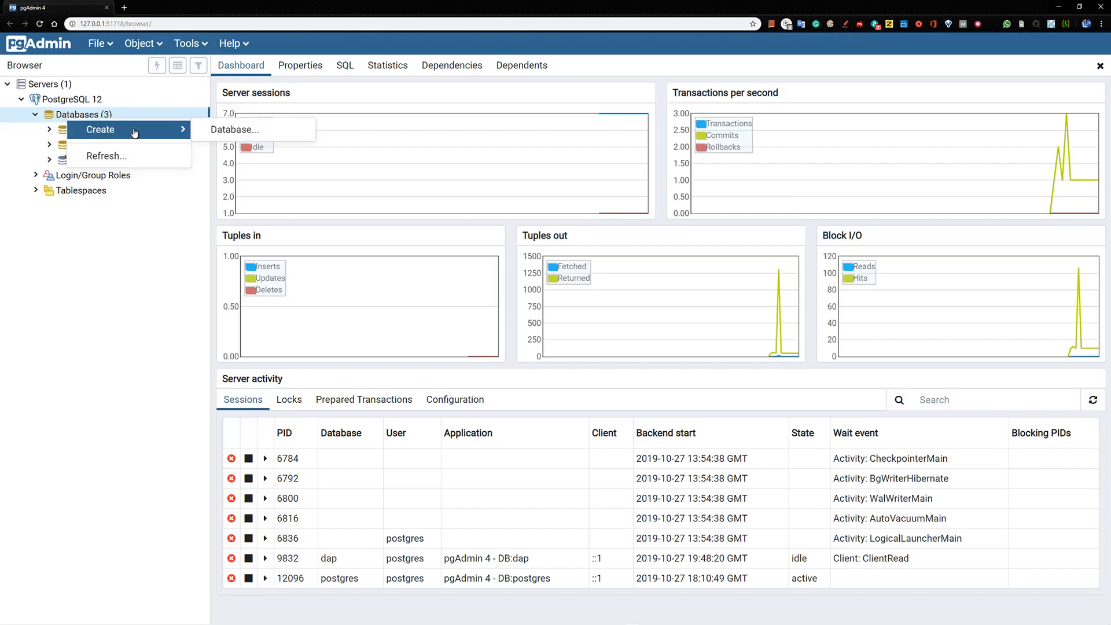
left_click(240, 130)
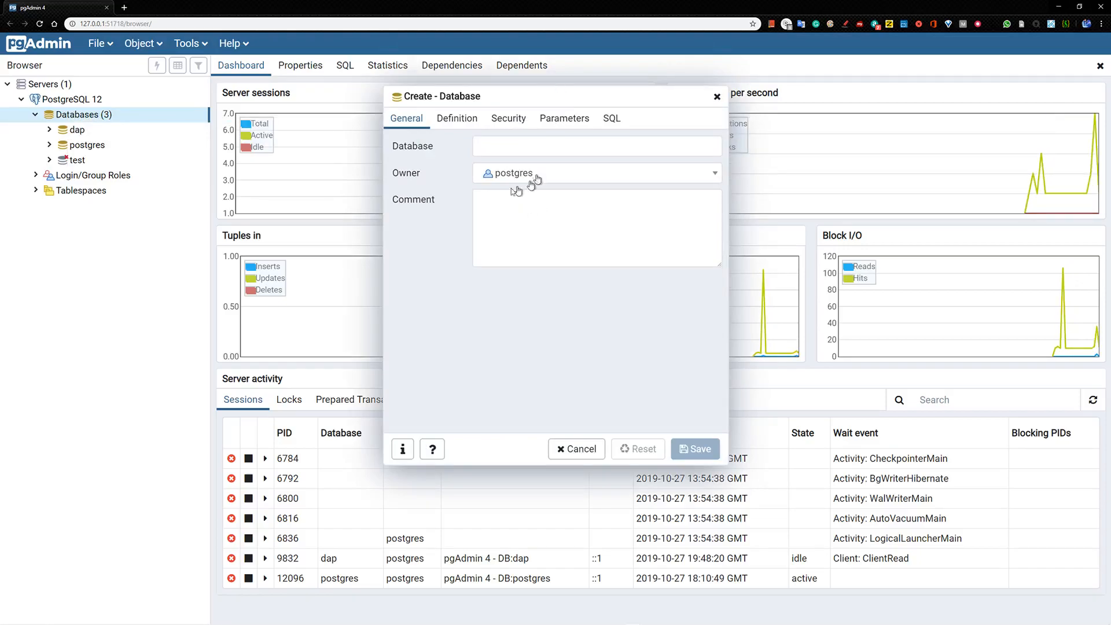
Enter test1 as the new database name, correcting the typed 'test2'
left_click(504, 145)
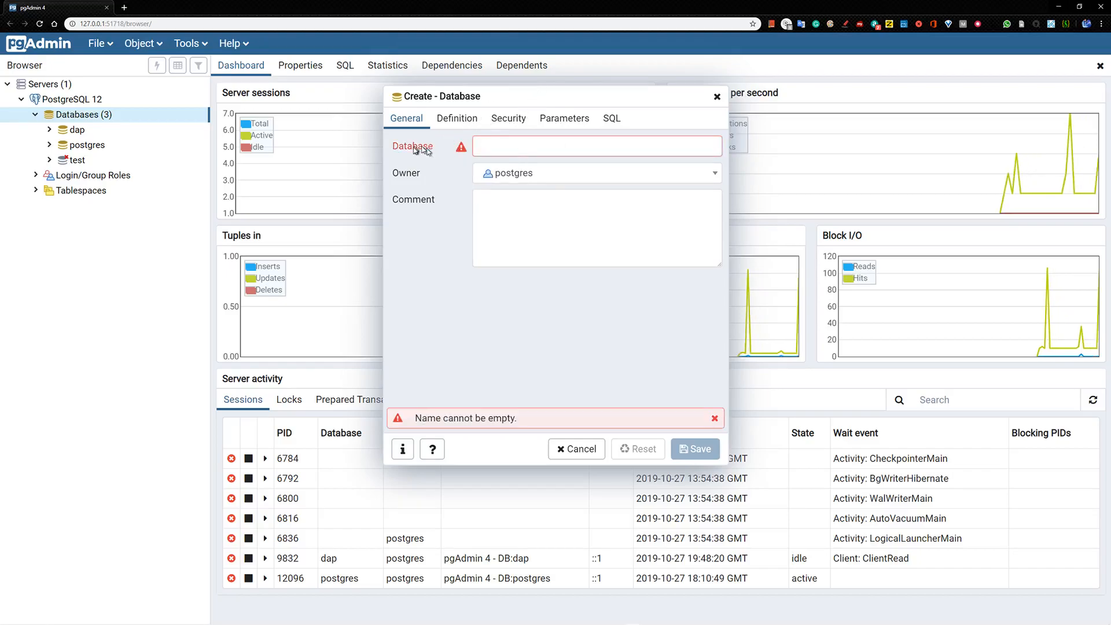
left_click(507, 144)
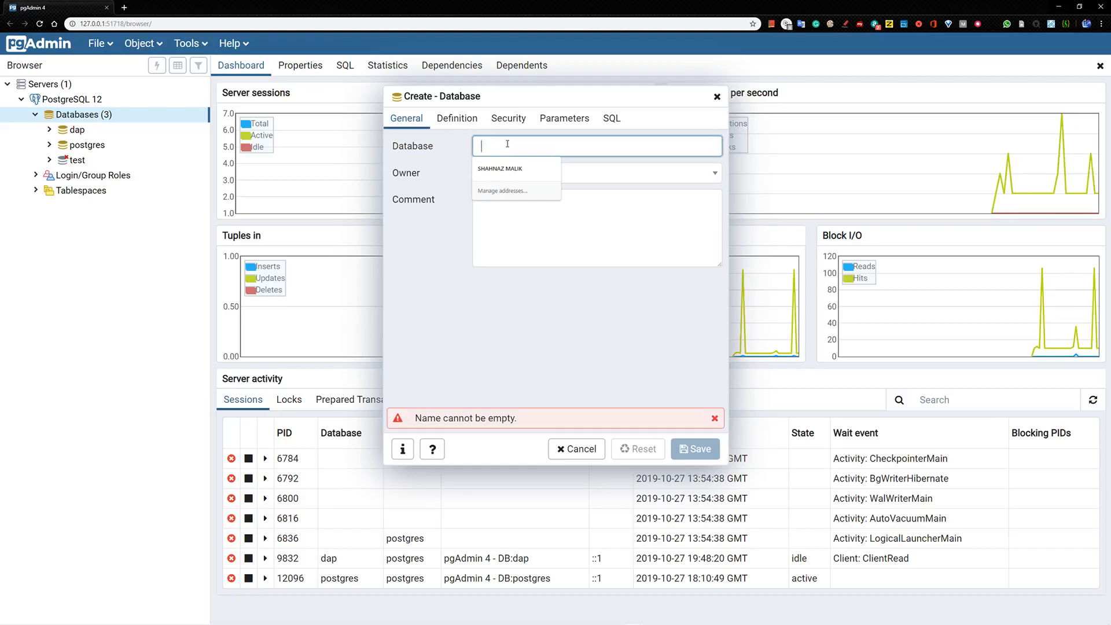
type("test")
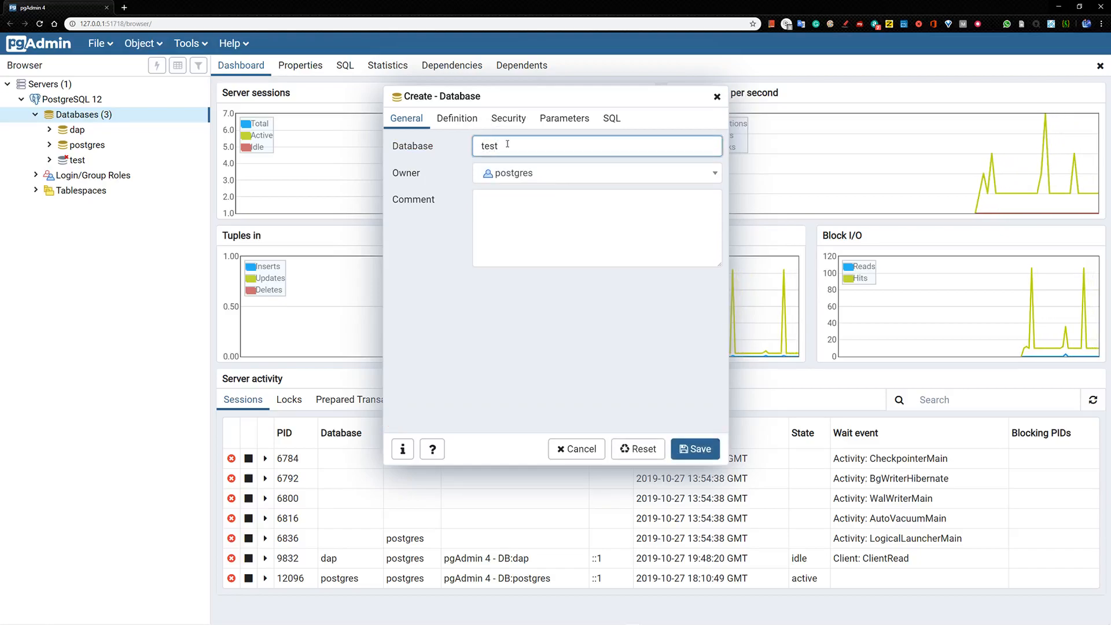
type("2")
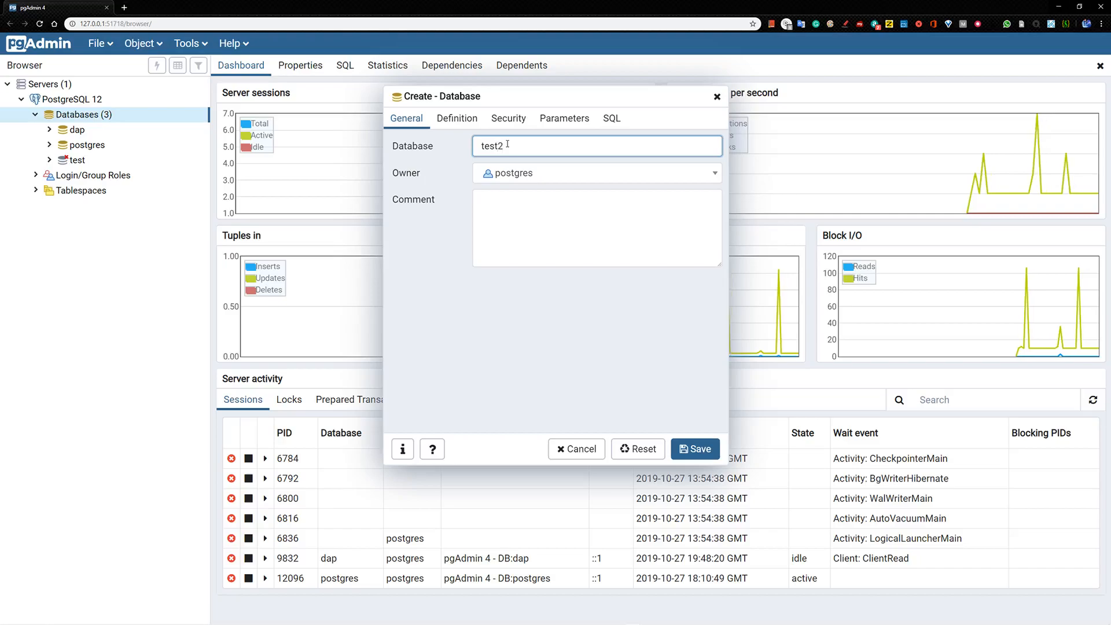
key("BackSpace")
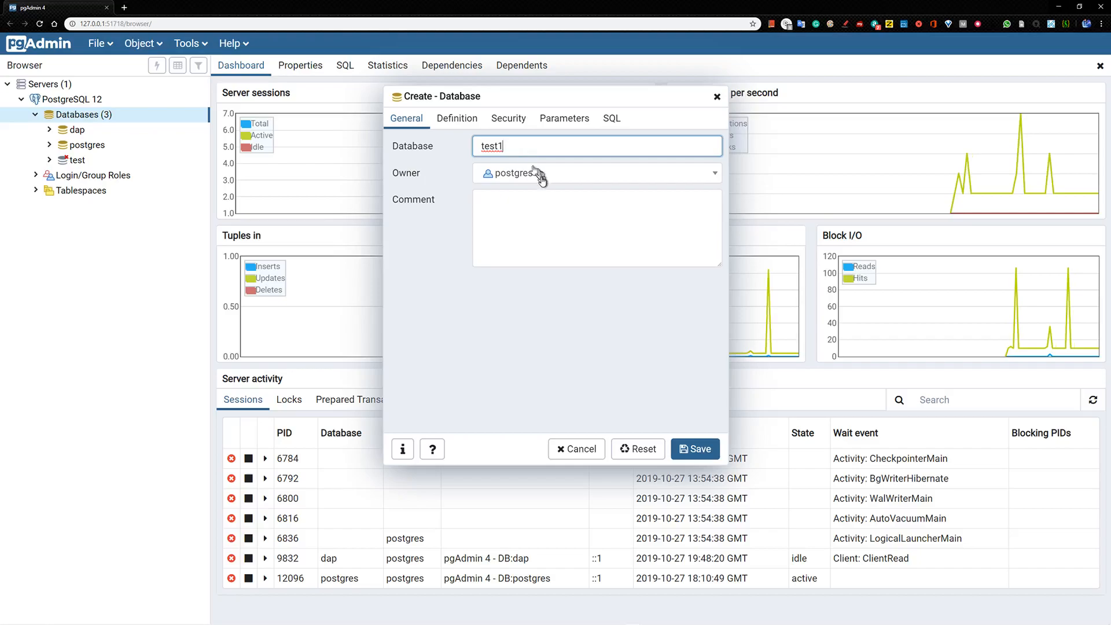
Clear the stray text typed into the database Comment box
left_click(504, 207)
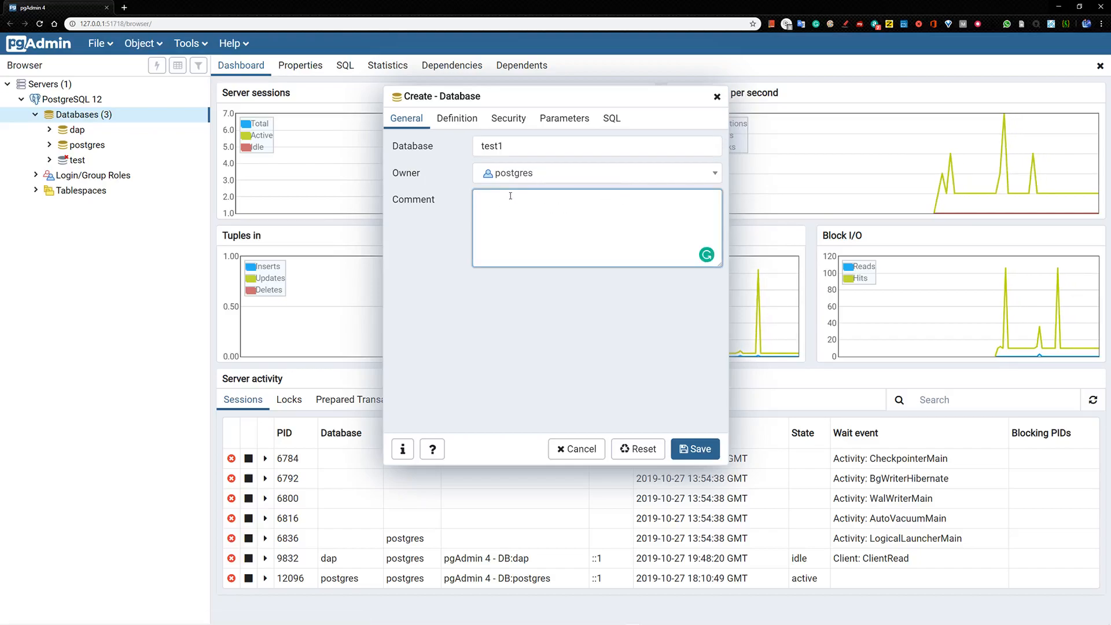
type("ts")
type("s")
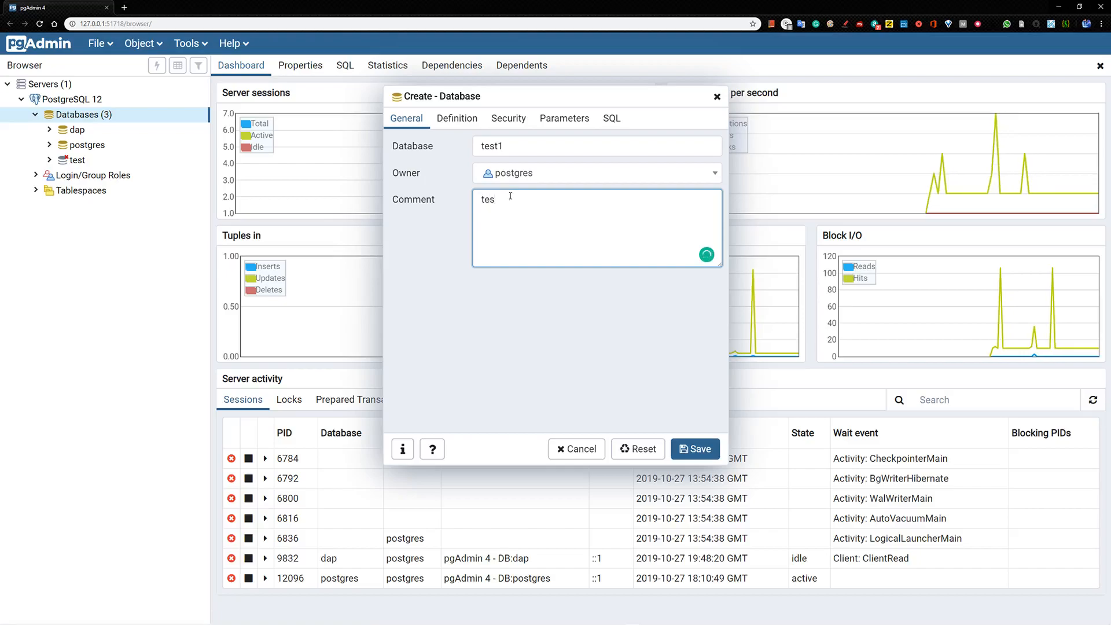
key("BackSpace")
key("BackSpace")
type("Th")
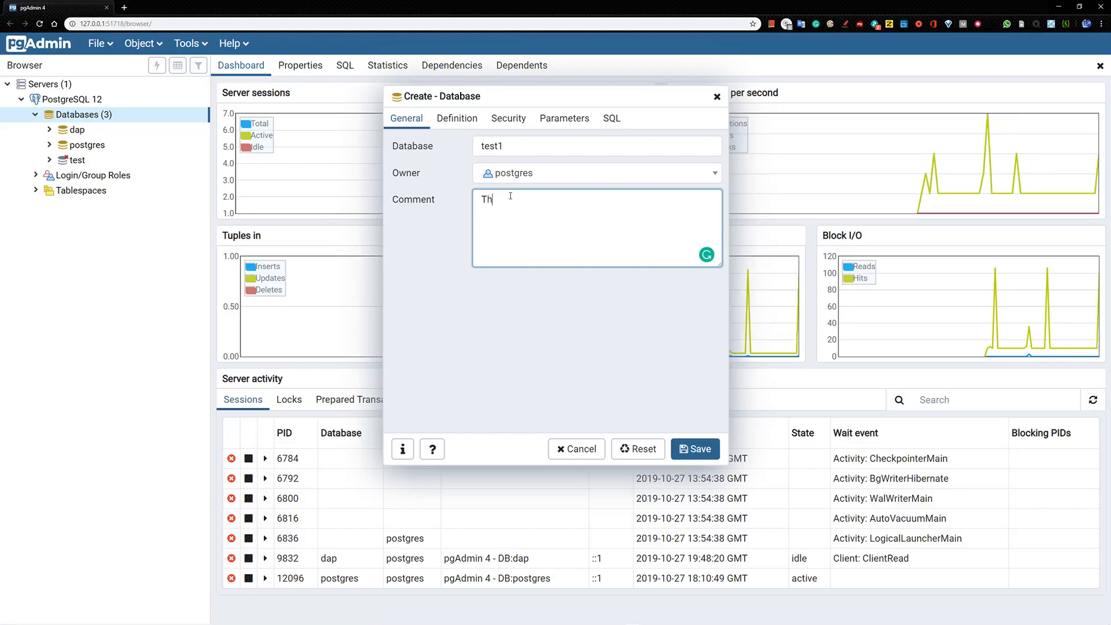
key("BackSpace")
key("BackSpace")
type("t")
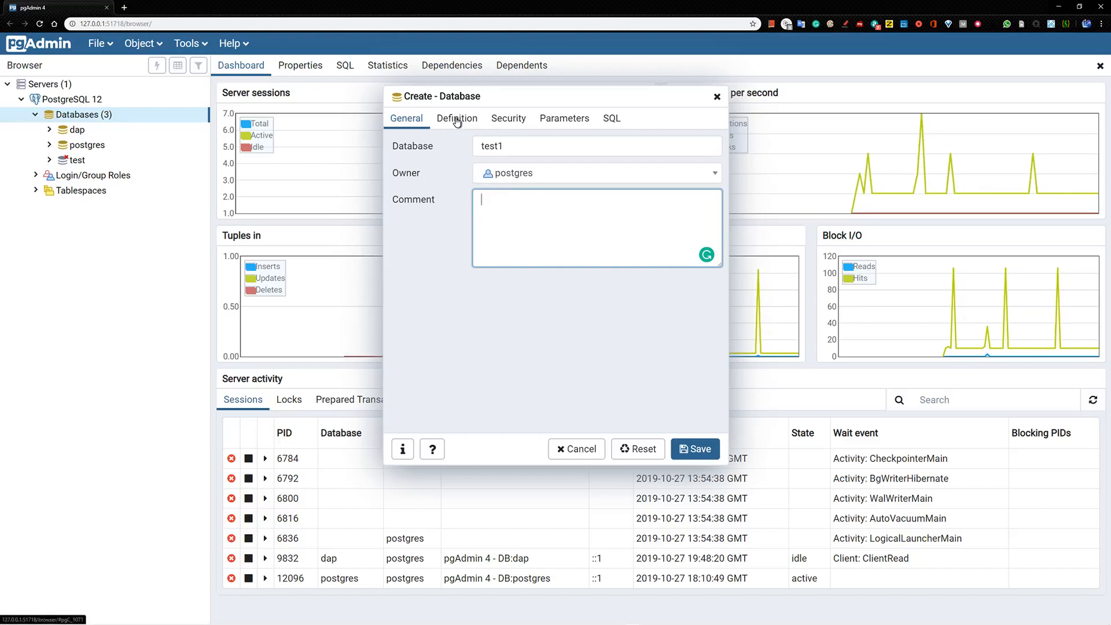
Review the generated CREATE DATABASE test1 statement against the General settings, then save the database
left_click(611, 118)
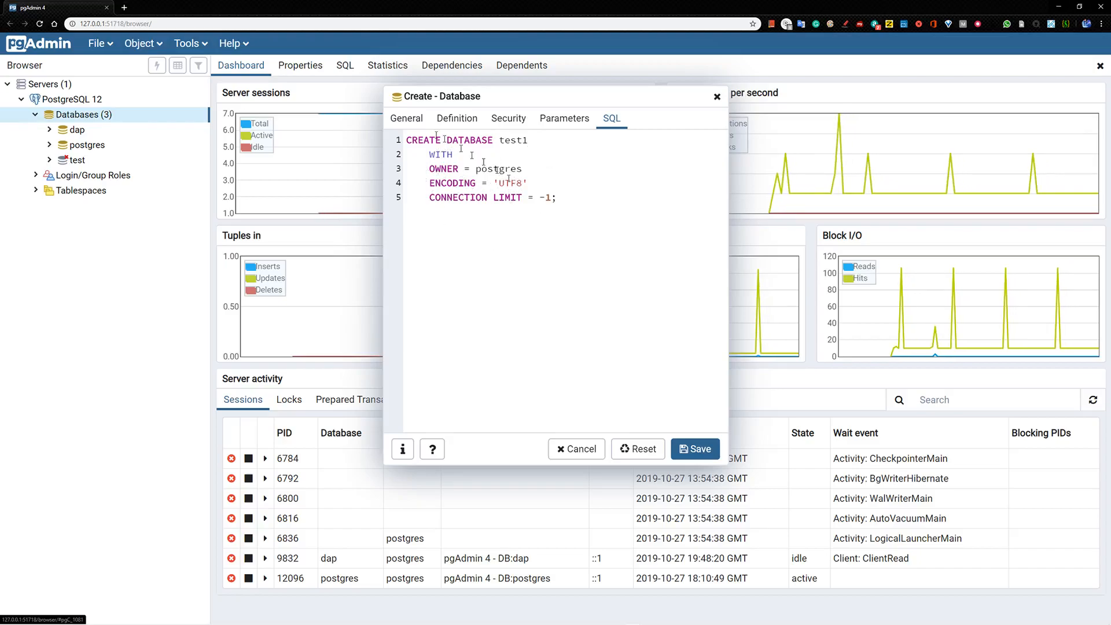
left_click(406, 119)
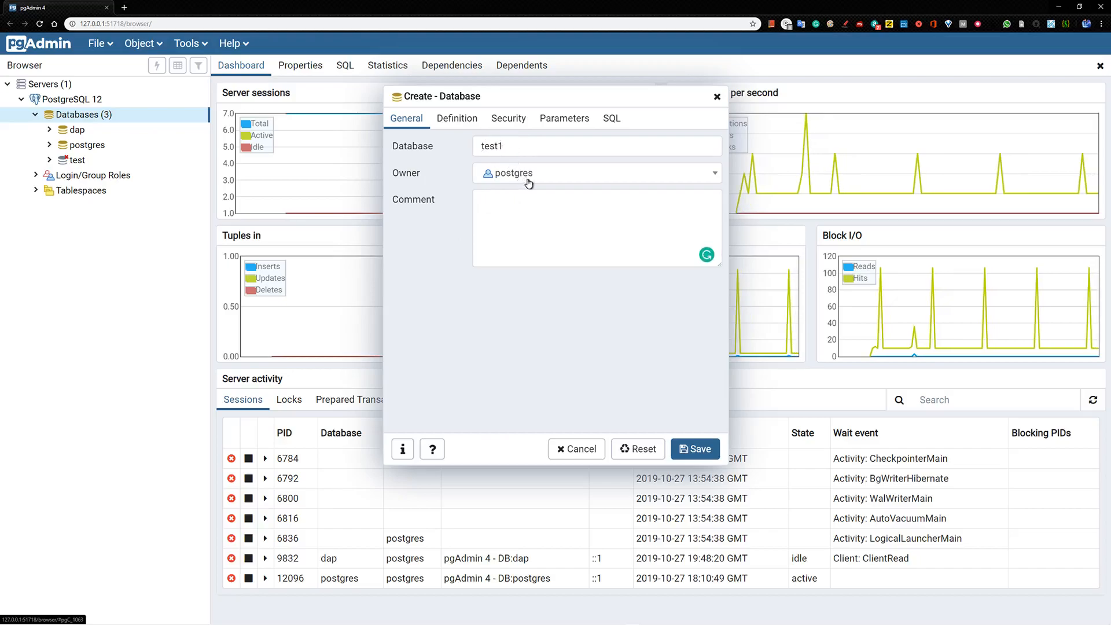
left_click(610, 117)
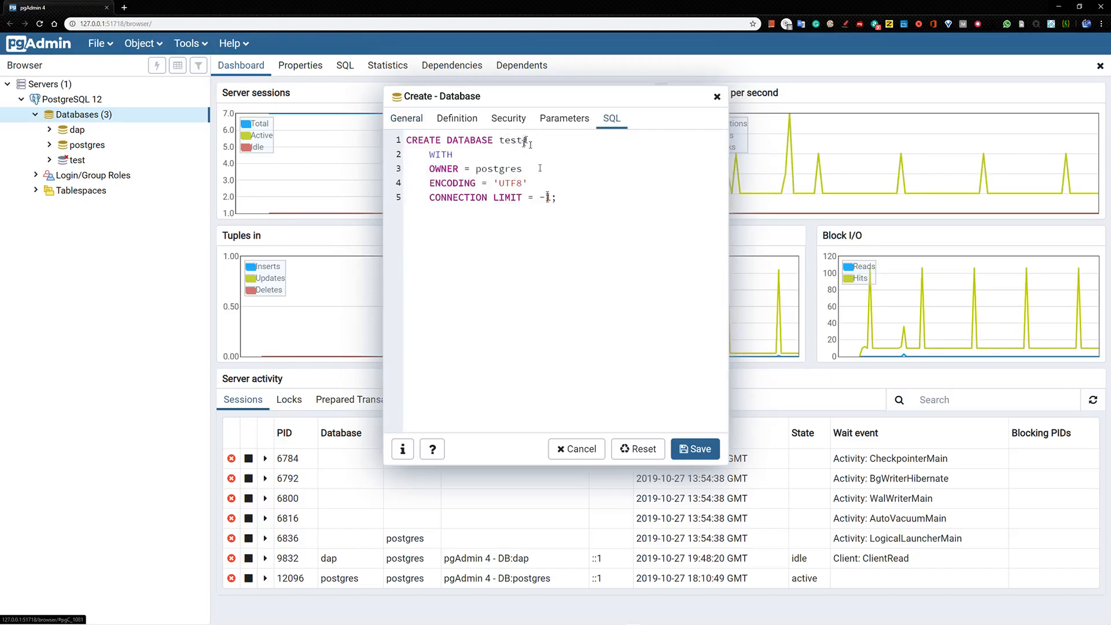
left_click(412, 119)
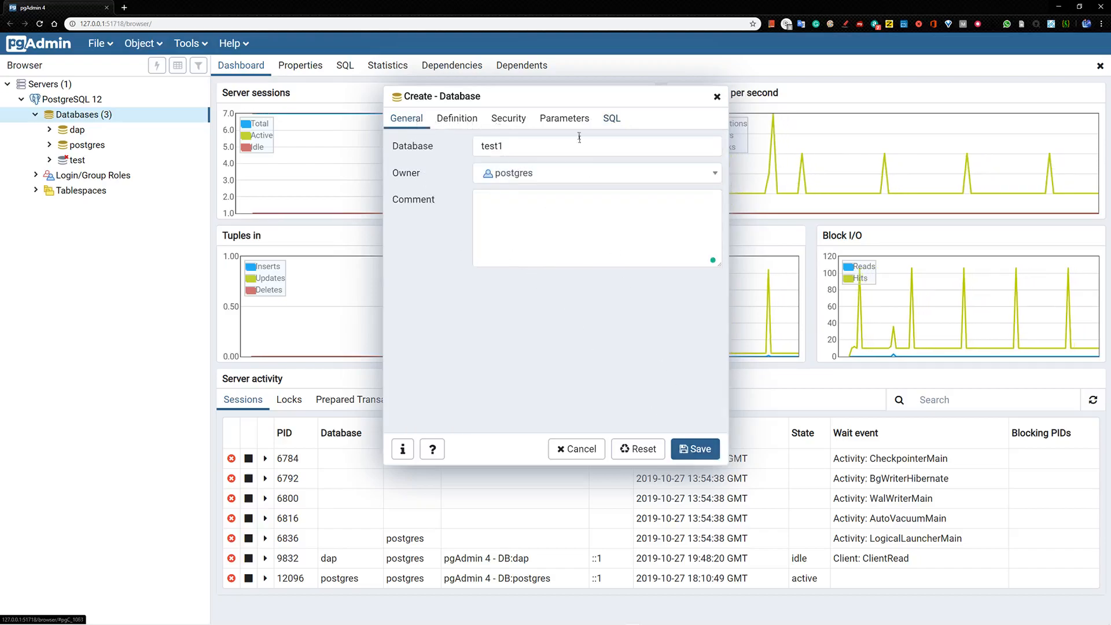
left_click(610, 118)
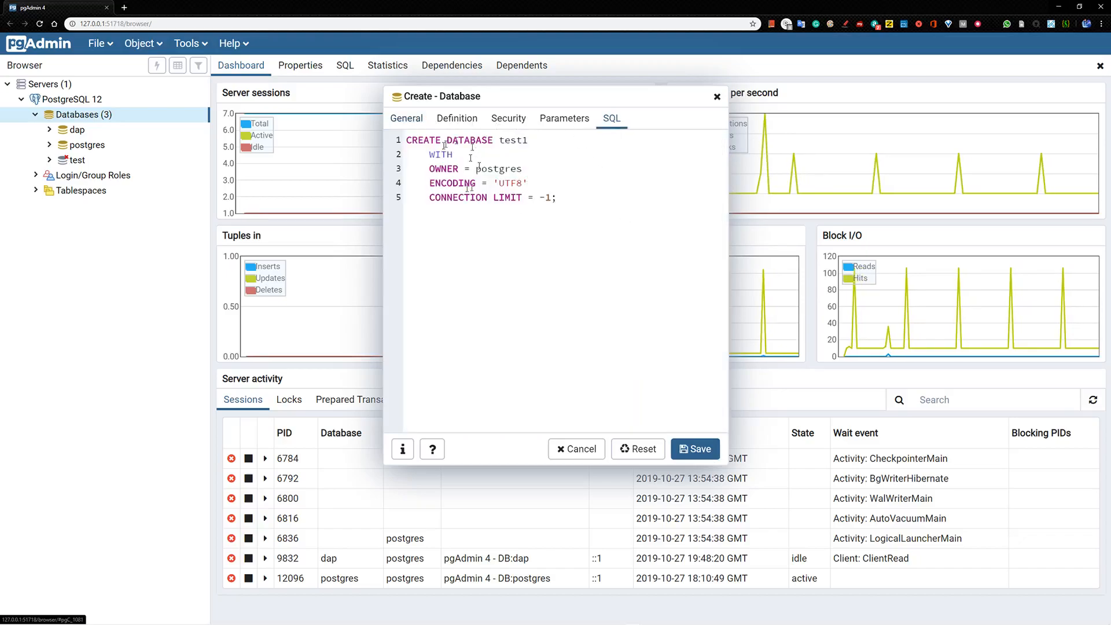
left_click(408, 119)
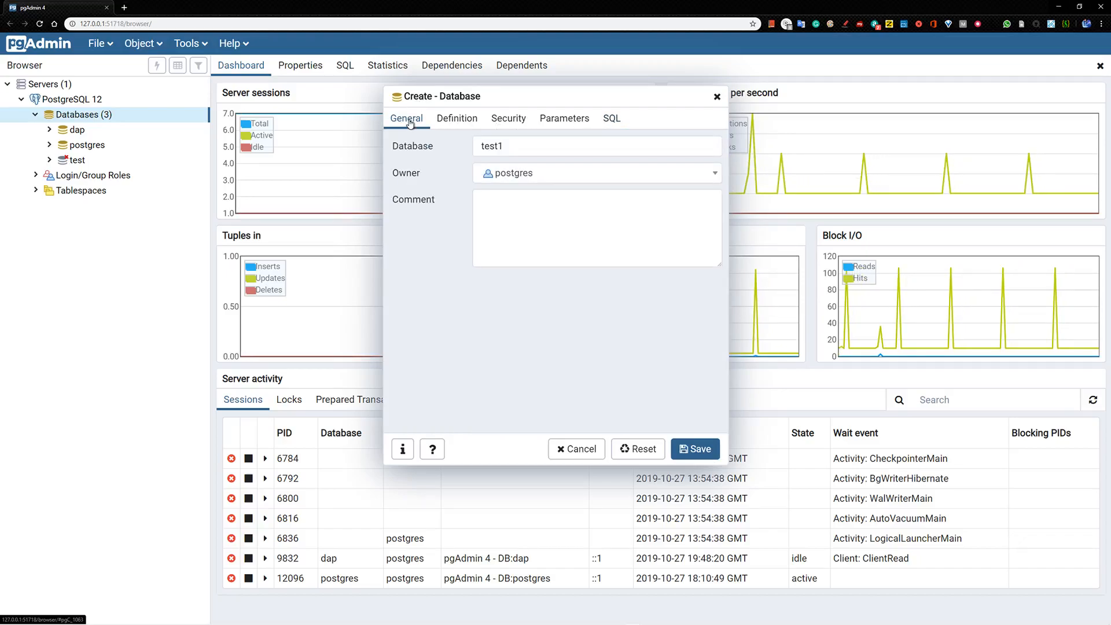
left_click(610, 120)
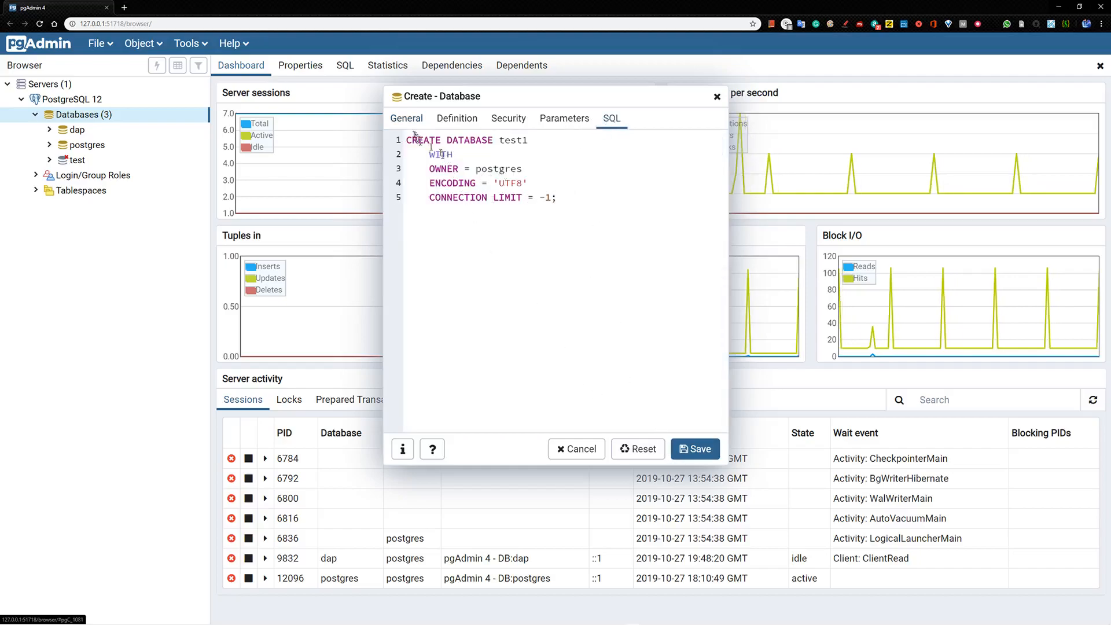
left_click(399, 118)
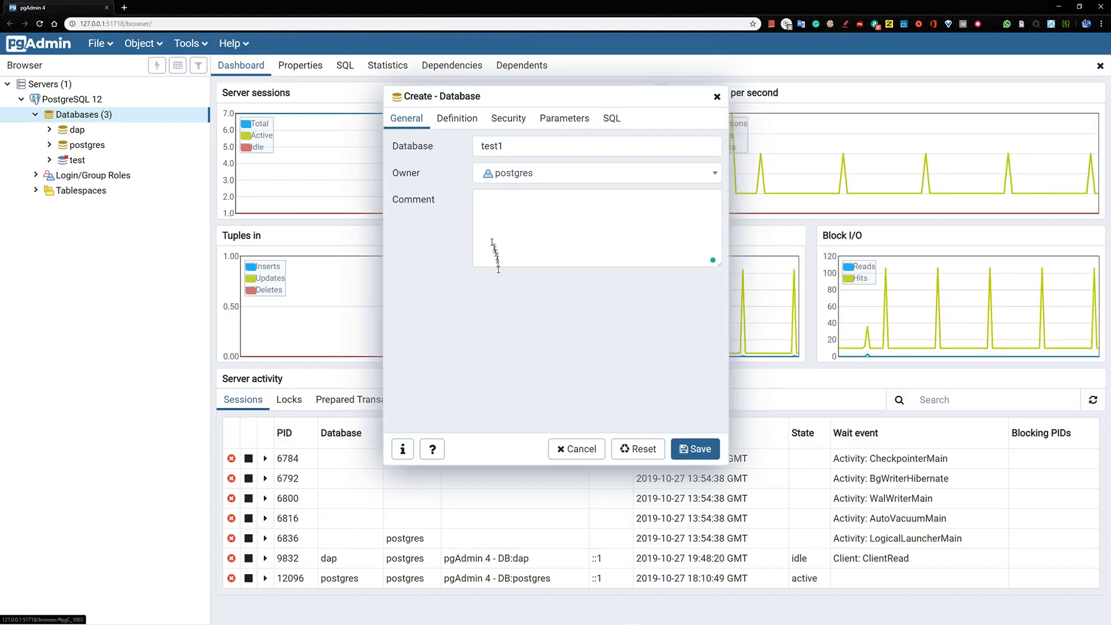
left_click(699, 453)
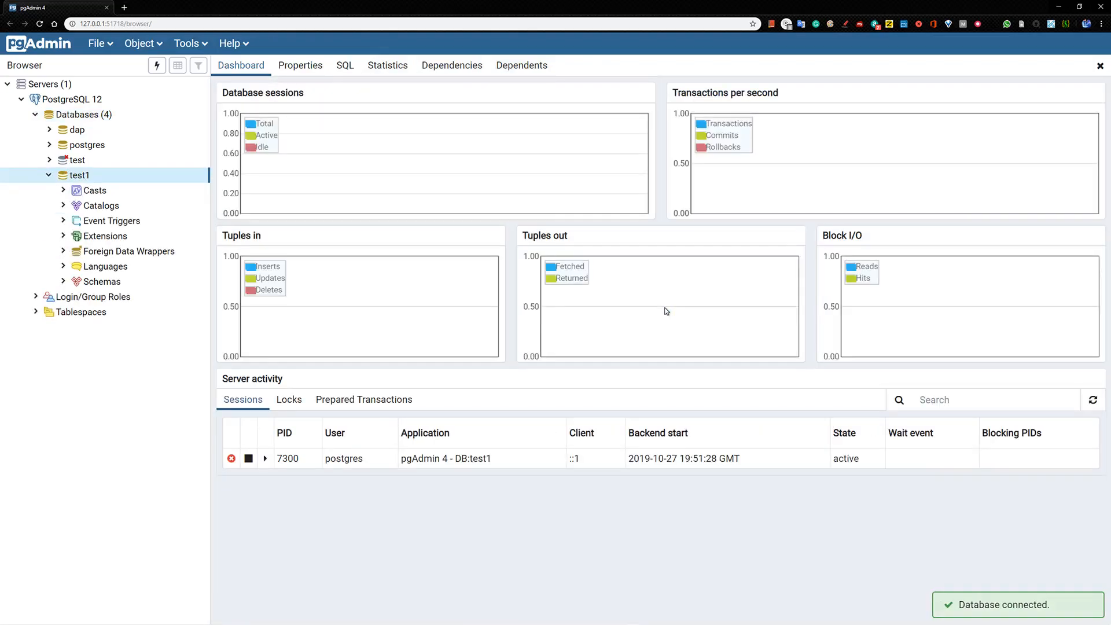
Fold the test1 node and refresh the Databases (4) list to show dap, postgres, test, test1
left_click(49, 175)
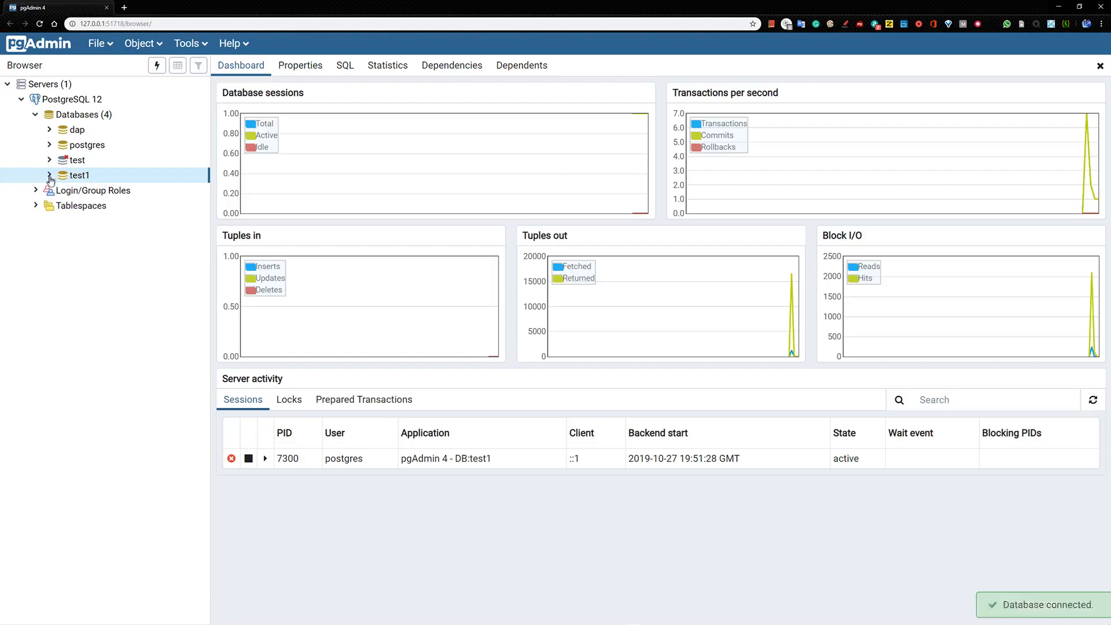
left_click(37, 115)
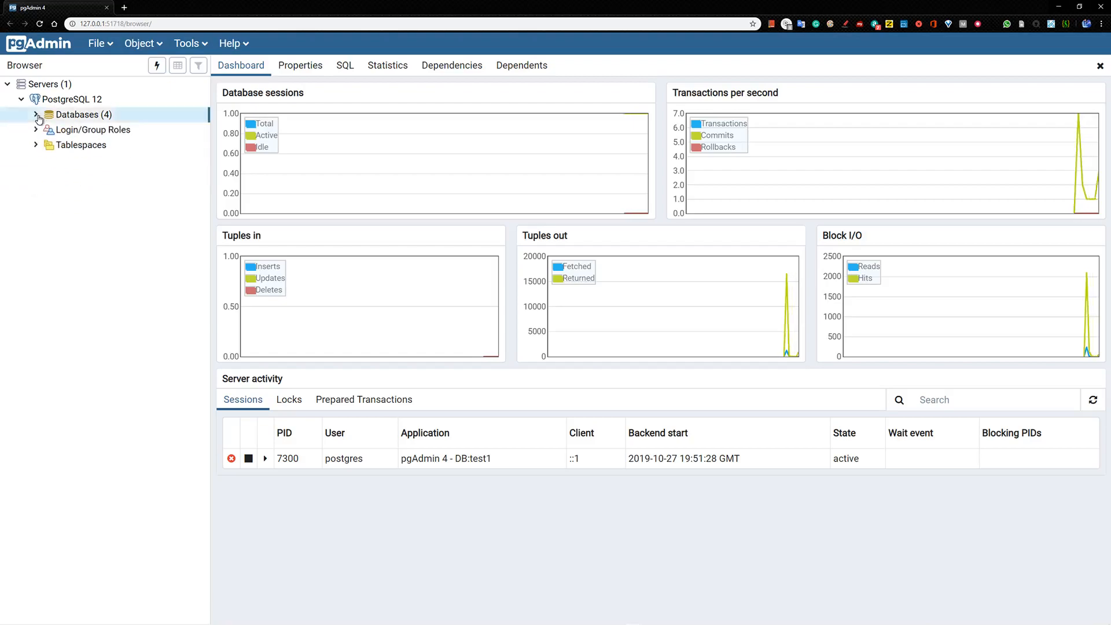
left_click(36, 115)
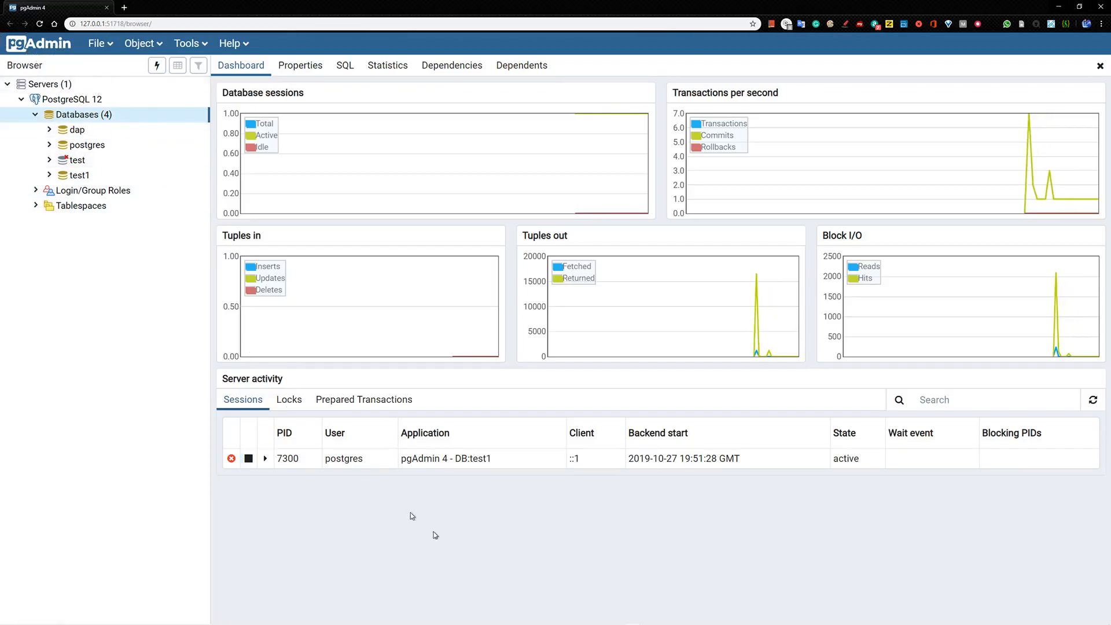
mouse_move(560, 624)
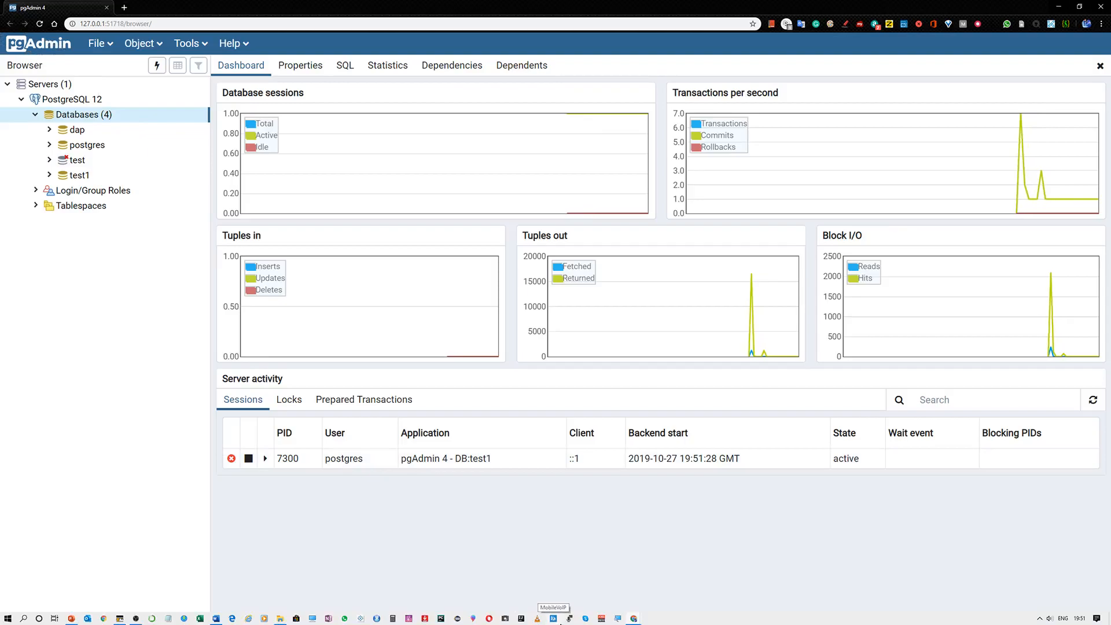